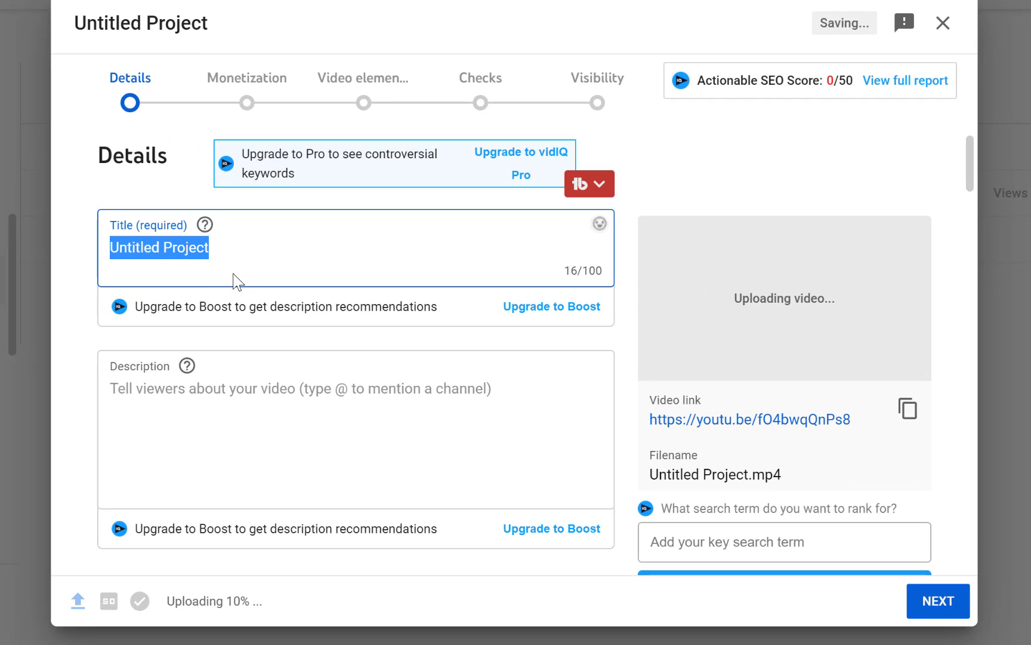
Step: Title the video "Add 2nd y-axis in excel" and enter the description "In this video, you will learn how to add second y-axis in excel."
{"action": "type", "text": "Add "}
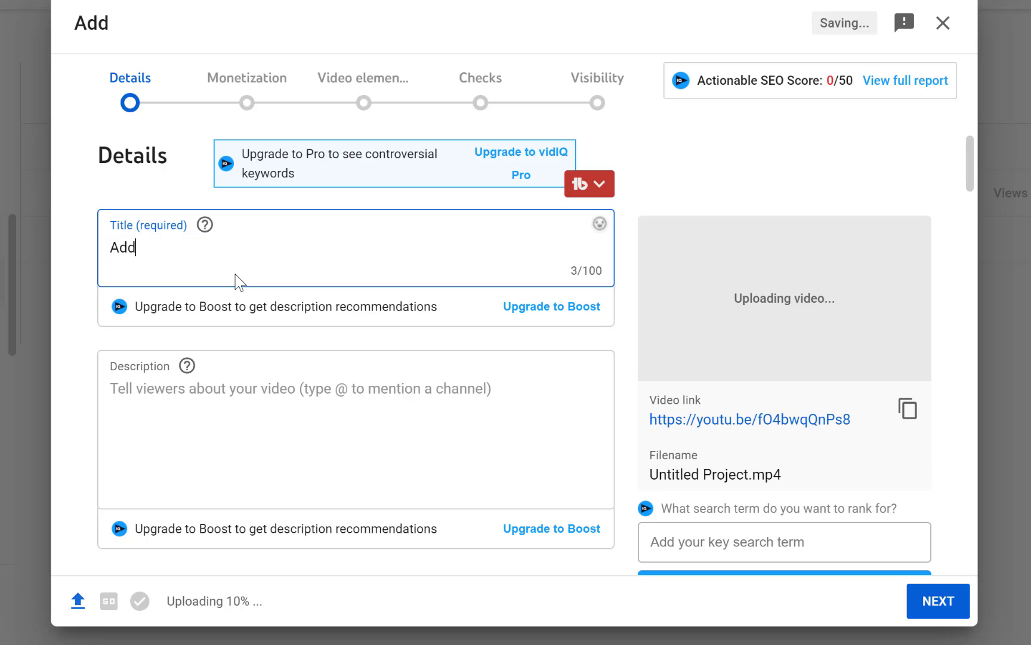
{"action": "type", "text": "y2nd y"}
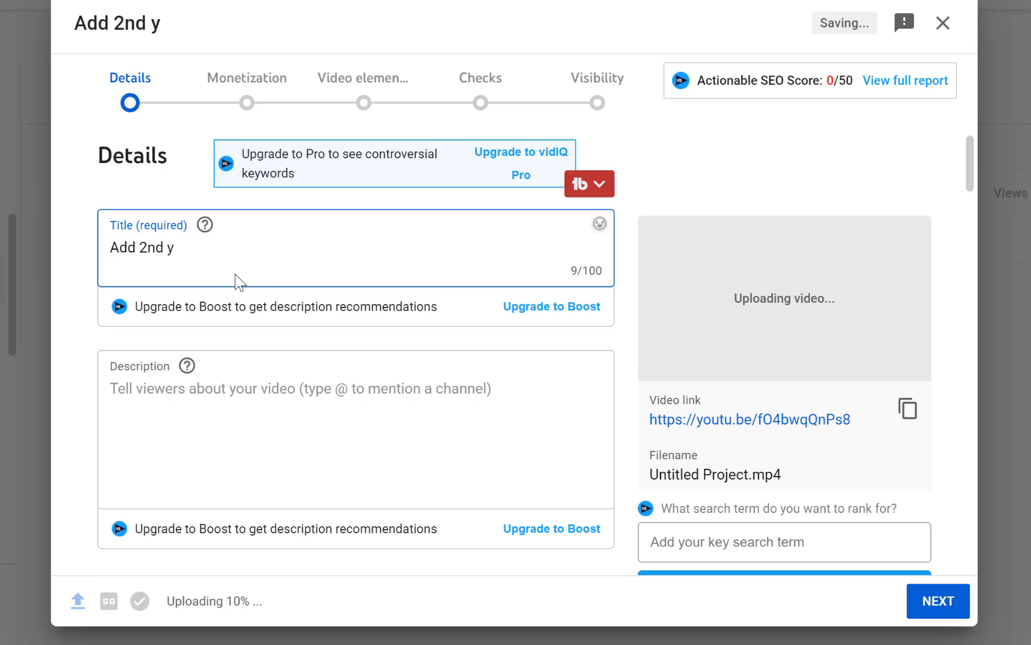
{"action": "type", "text": "-axi"}
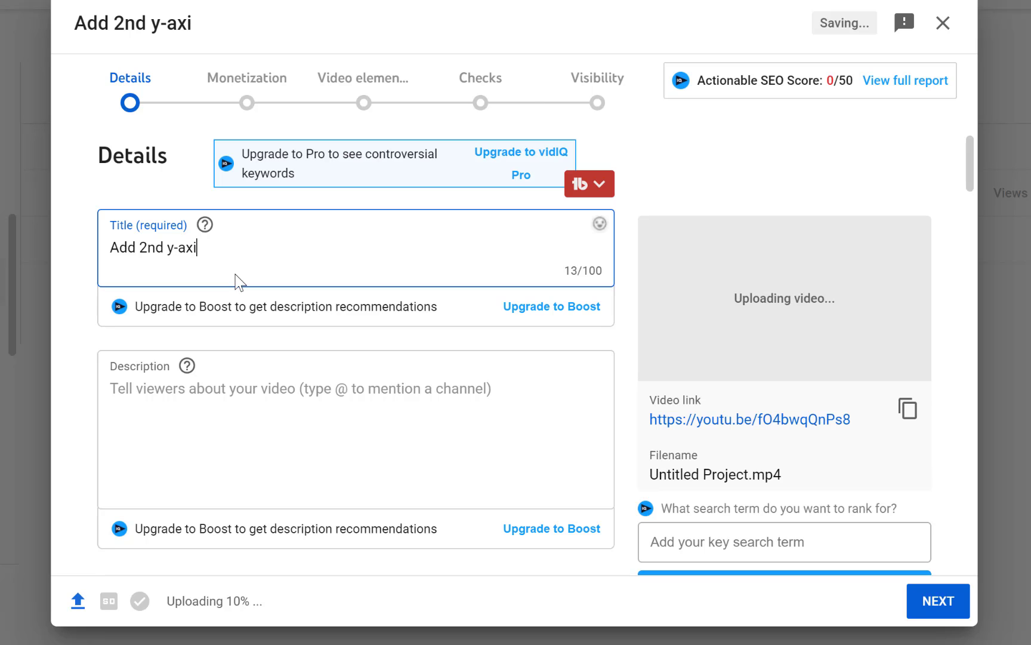
{"action": "type", "text": "s in excel"}
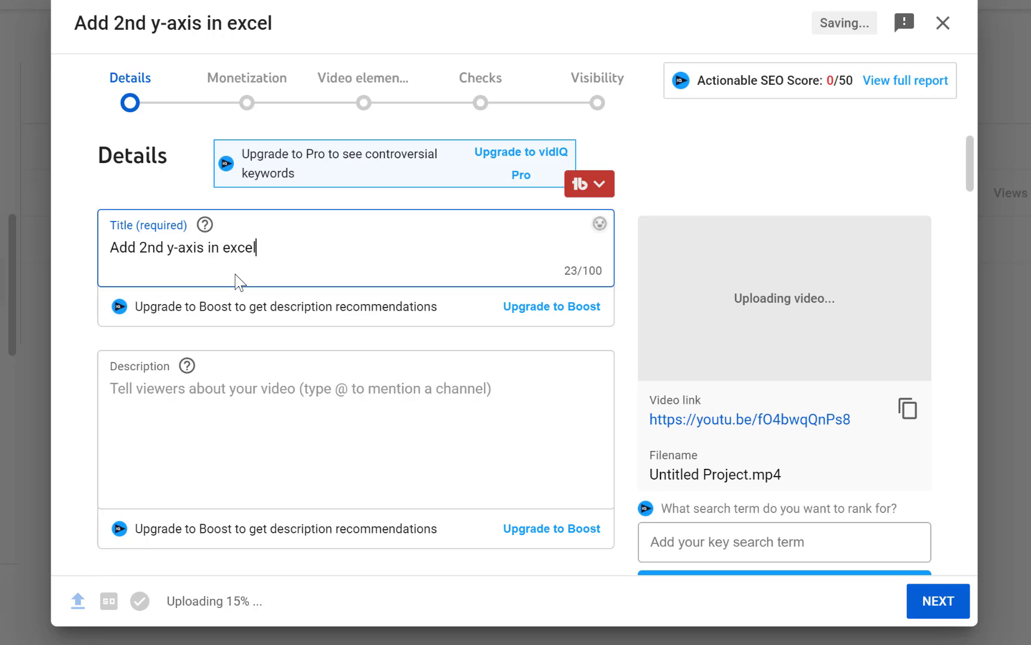
{"action": "left_click", "coordinate": [236, 410]}
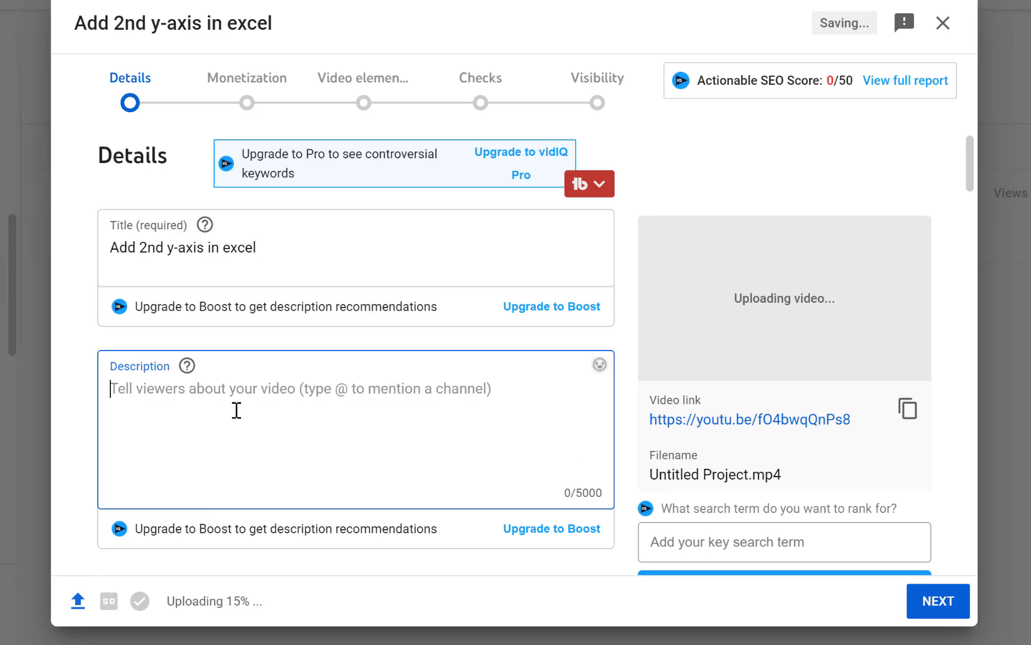
{"action": "type", "text": "In this video, you will learn how to add second y-axis in excel."}
Step: Upload the image hjhj from the Videos folder as the video's thumbnail
{"action": "scroll", "coordinate": [251, 417], "scroll_direction": "down", "scroll_amount": 6}
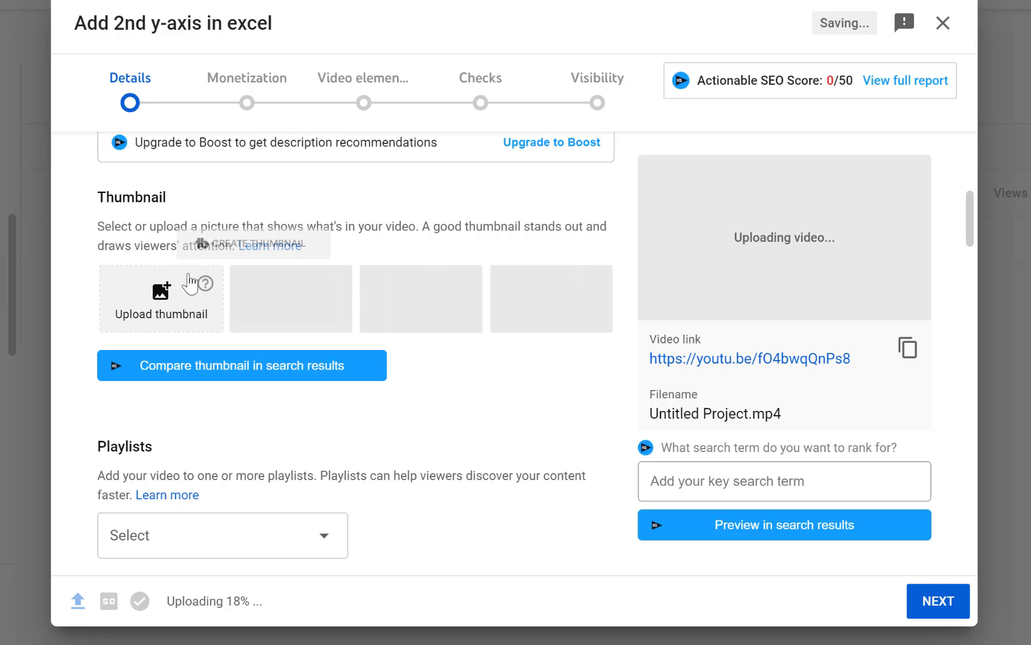
{"action": "mouse_move", "coordinate": [209, 282]}
{"action": "left_click", "coordinate": [160, 311]}
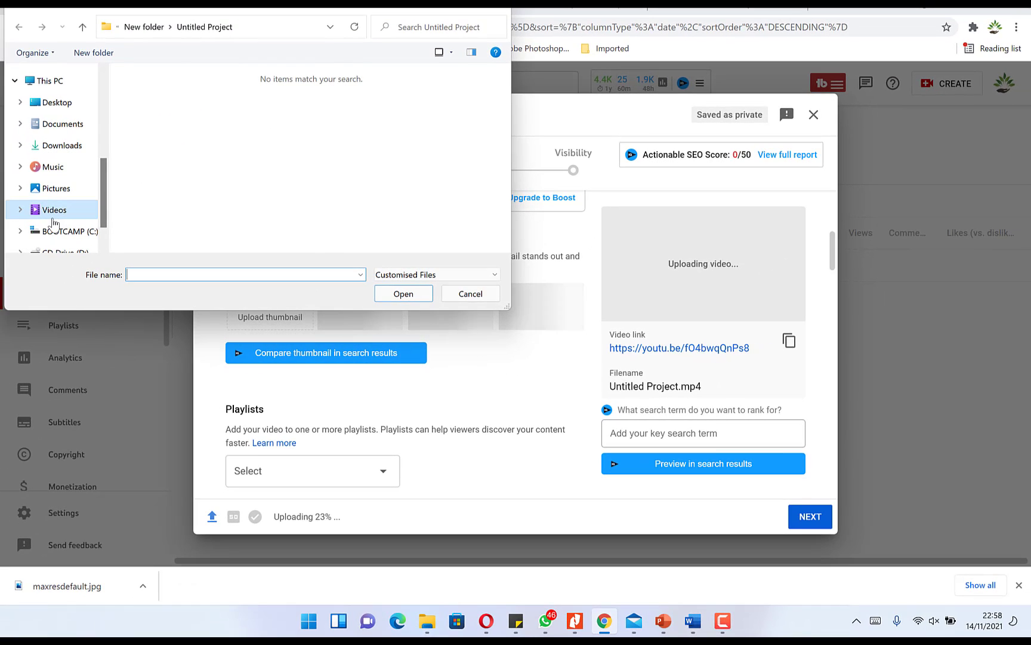
{"action": "left_click", "coordinate": [18, 201]}
{"action": "scroll", "coordinate": [325, 142], "scroll_direction": "down", "scroll_amount": 3}
{"action": "scroll", "coordinate": [342, 156], "scroll_direction": "down", "scroll_amount": 1}
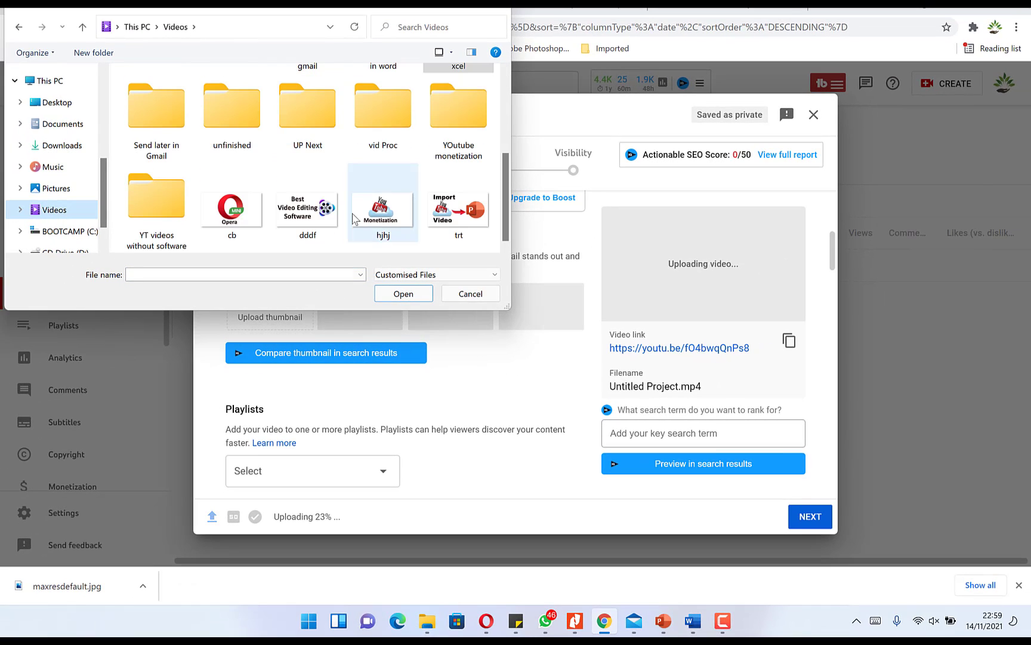
{"action": "left_click", "coordinate": [382, 207]}
{"action": "left_click", "coordinate": [403, 293]}
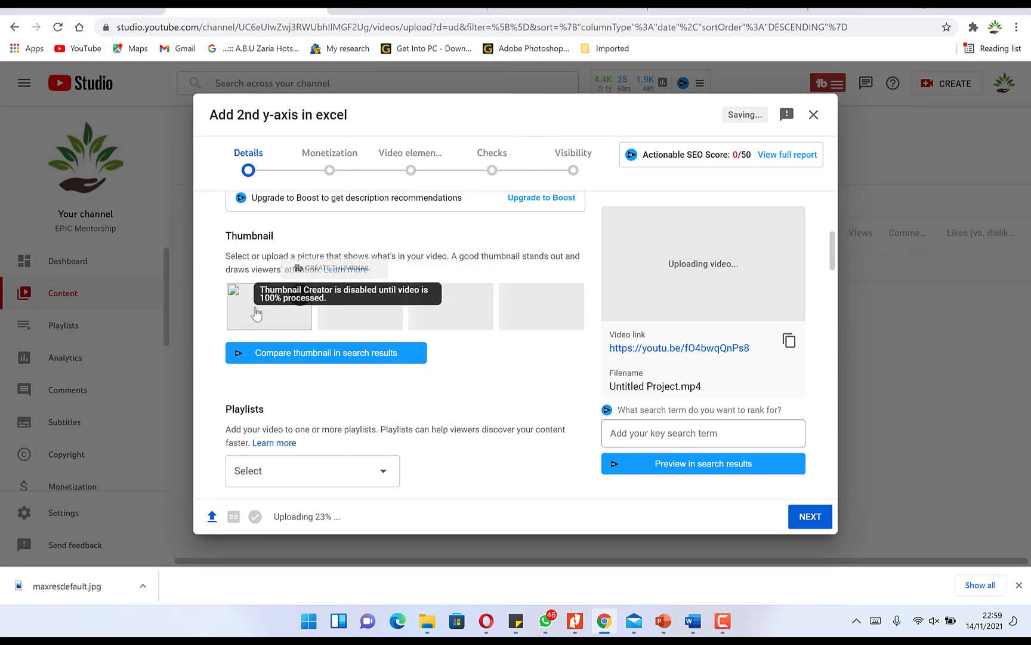
Step: Add the video to the existing playlist named YouTube
{"action": "scroll", "coordinate": [438, 359], "scroll_direction": "down", "scroll_amount": 3}
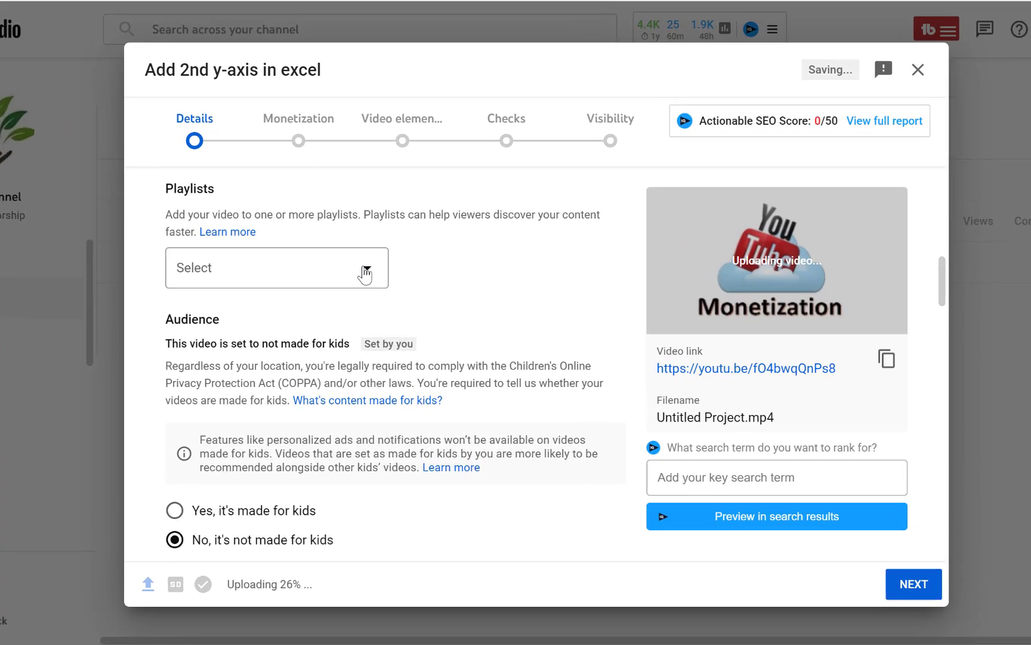
{"action": "left_click", "coordinate": [382, 272]}
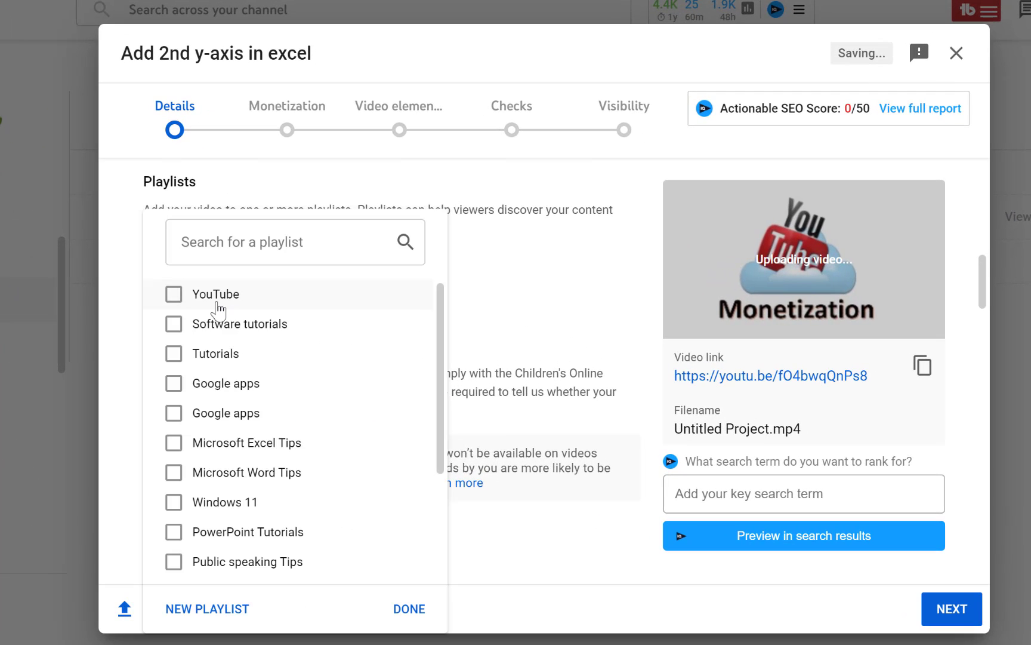
{"action": "left_click", "coordinate": [239, 293]}
{"action": "left_click", "coordinate": [409, 608]}
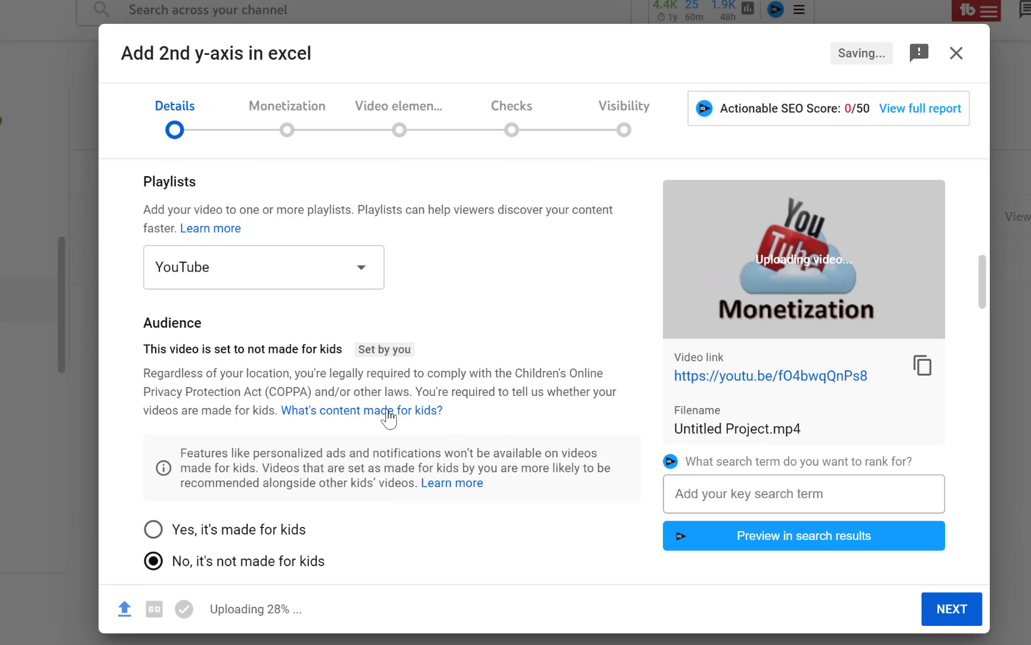
Step: Add the tags "youtube", "epic mentorship" and "how to" to the video
{"action": "scroll", "coordinate": [412, 351], "scroll_direction": "down", "scroll_amount": 10}
{"action": "scroll", "coordinate": [382, 346], "scroll_direction": "down", "scroll_amount": 6}
{"action": "scroll", "coordinate": [320, 247], "scroll_direction": "up", "scroll_amount": 3}
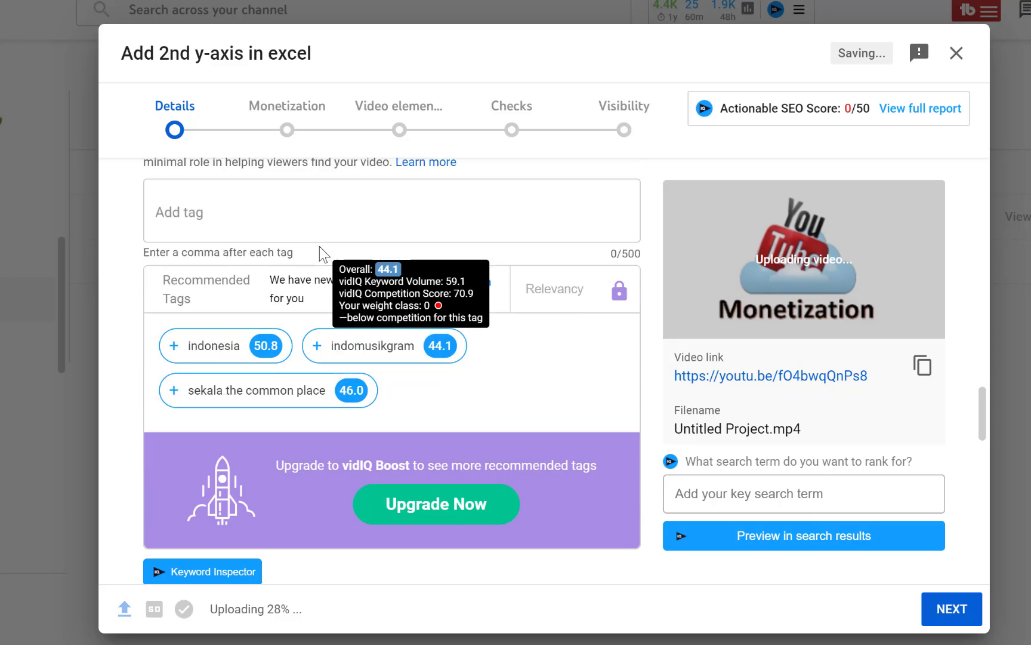
{"action": "left_click", "coordinate": [268, 384]}
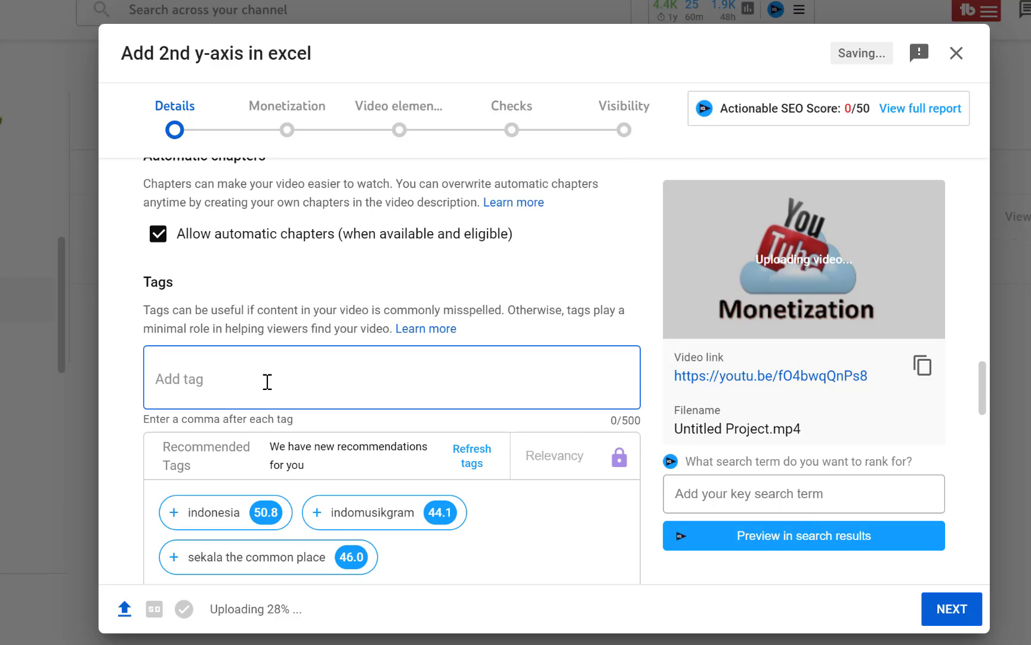
{"action": "type", "text": "youtube"}
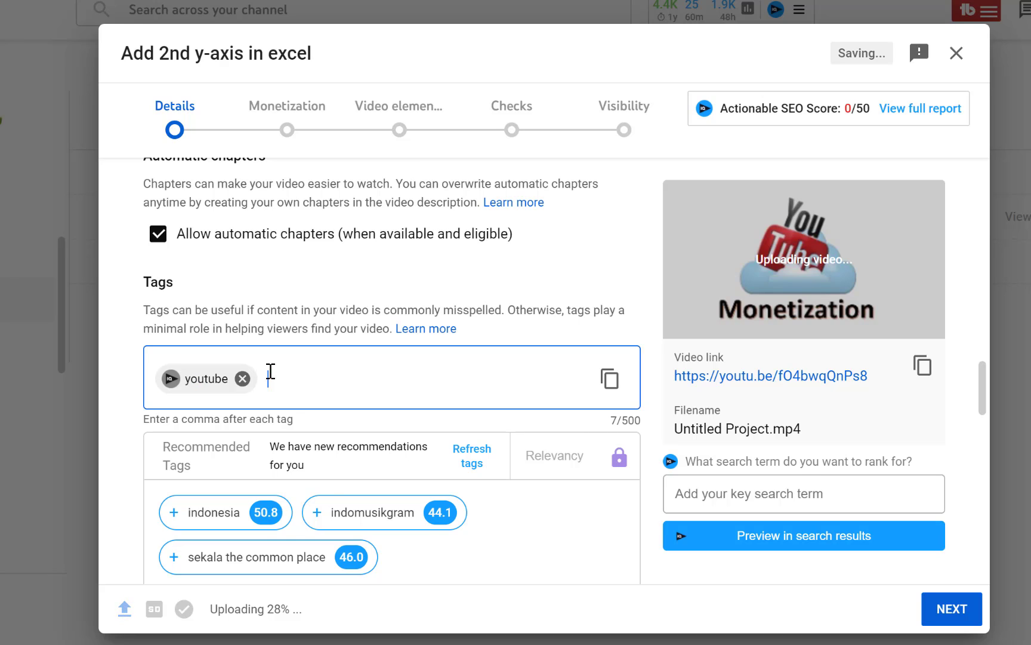
{"action": "type", "text": ",epp"}
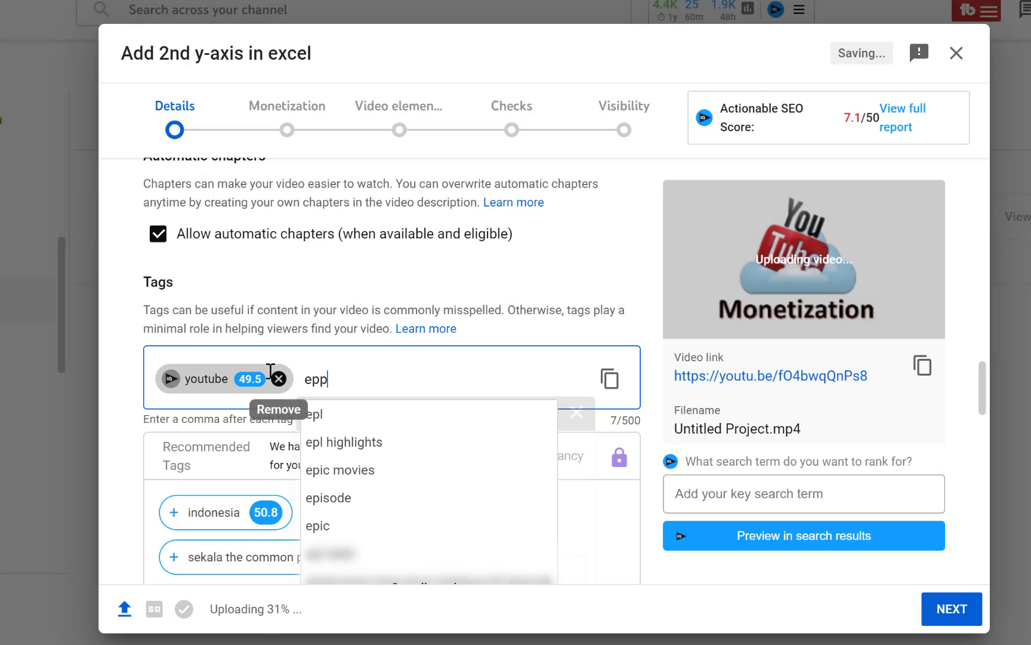
{"action": "type", "text": "="}
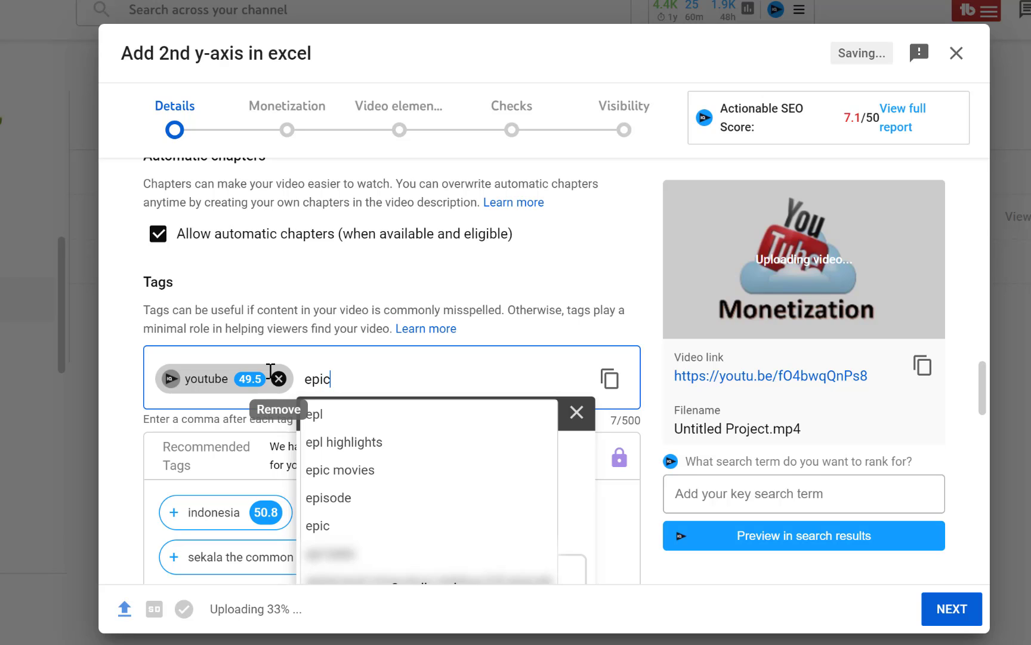
{"action": "type", "text": " mentorship"}
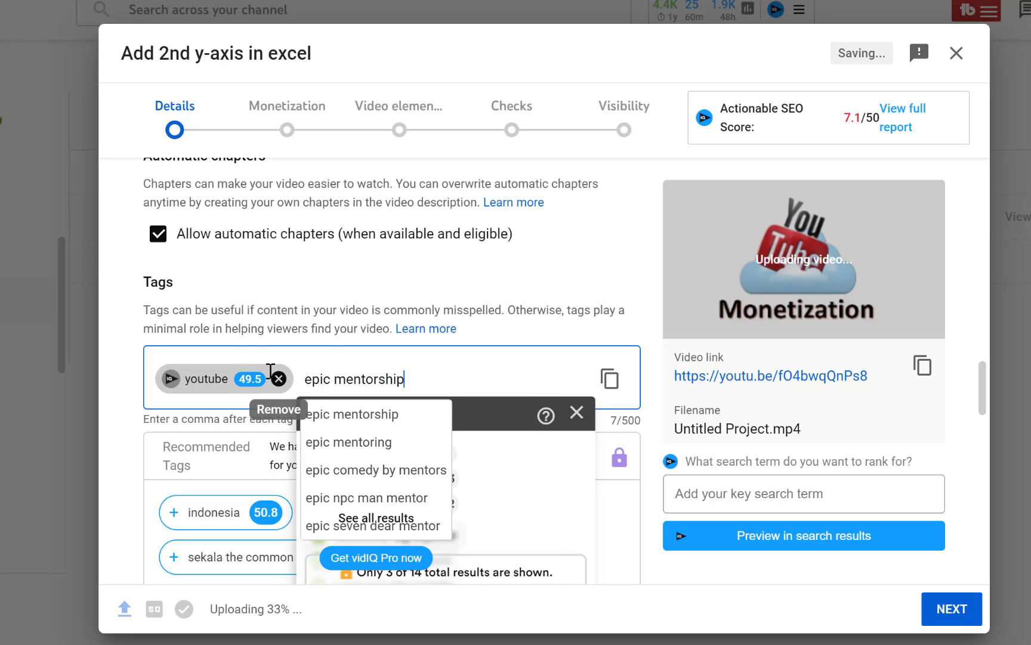
{"action": "key", "text": "Return"}
{"action": "type", "text": "howt"}
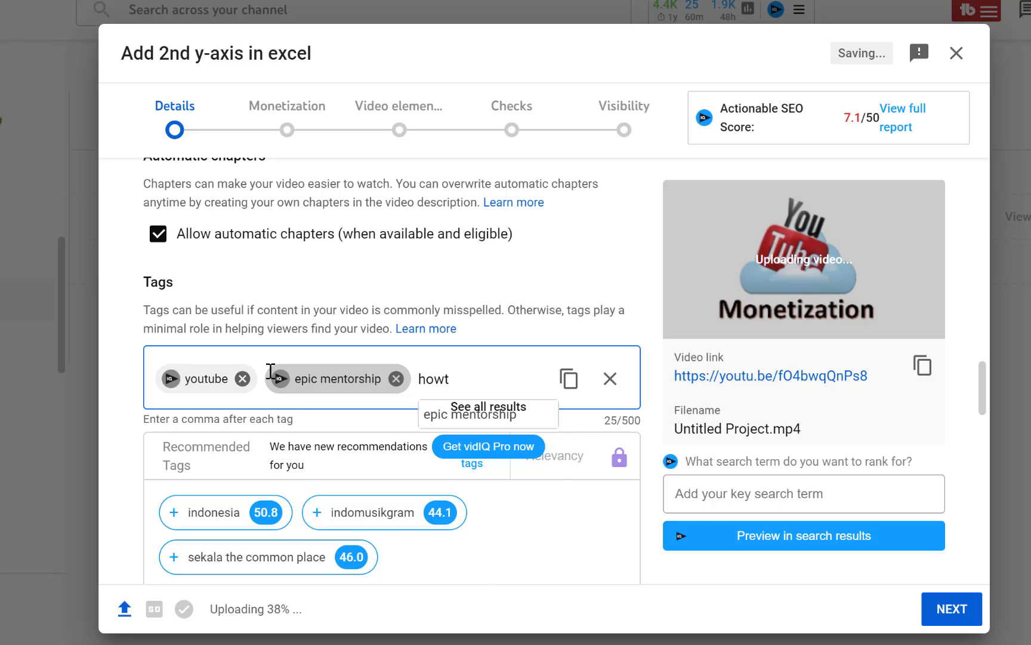
{"action": "key", "text": "BackSpace"}
{"action": "type", "text": "to"}
{"action": "key", "text": "Return"}
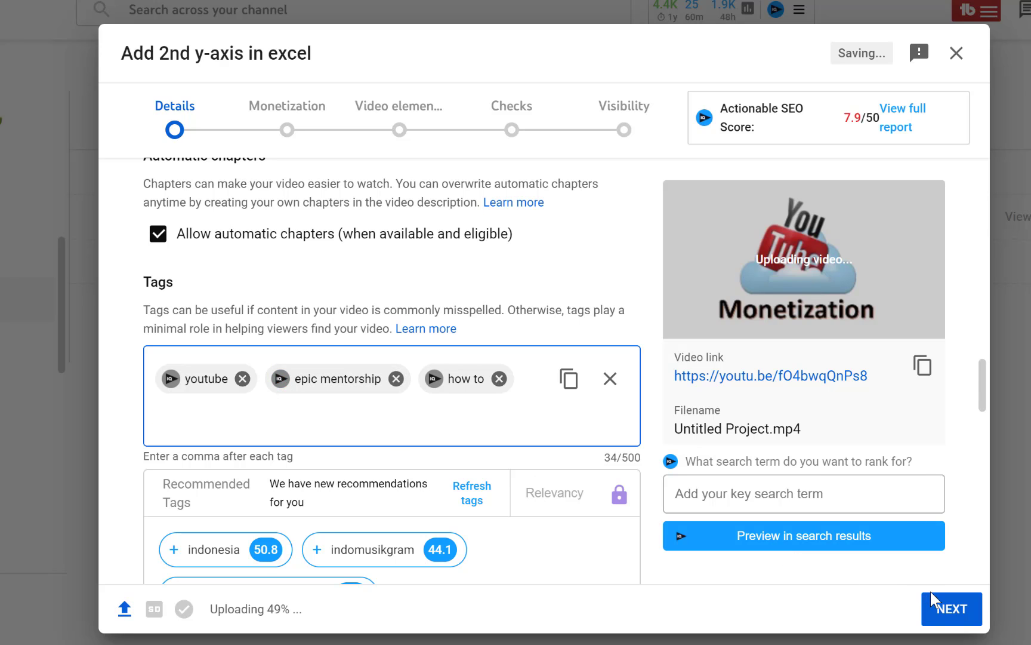
Step: Keep the remaining video details as they are, proceed to the monetization stage and turn monetization on
{"action": "scroll", "coordinate": [485, 463], "scroll_direction": "down", "scroll_amount": 6}
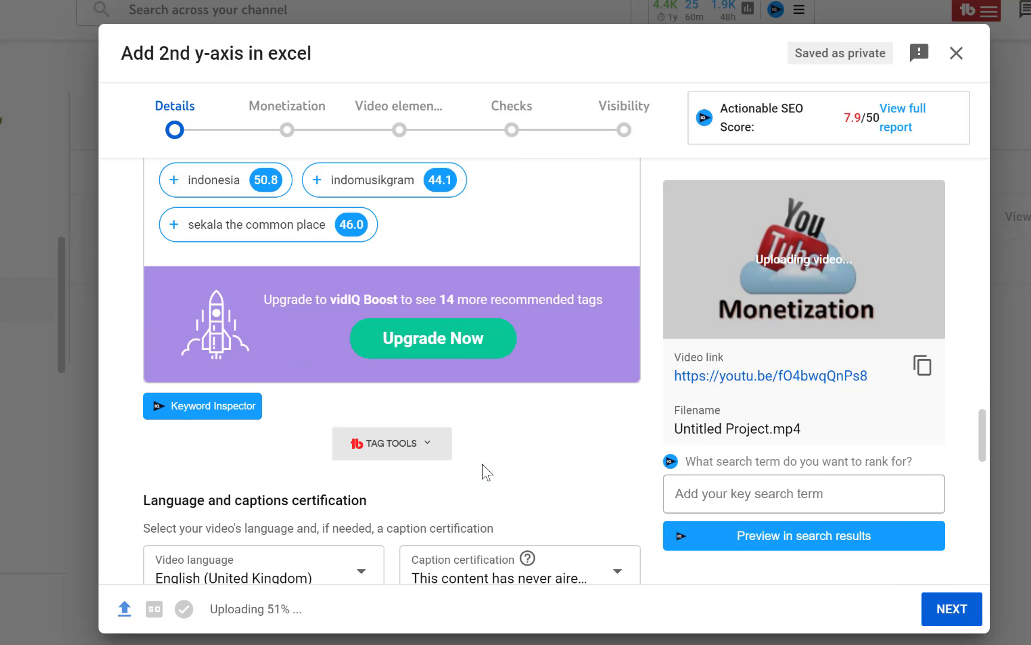
{"action": "scroll", "coordinate": [485, 468], "scroll_direction": "down", "scroll_amount": 8}
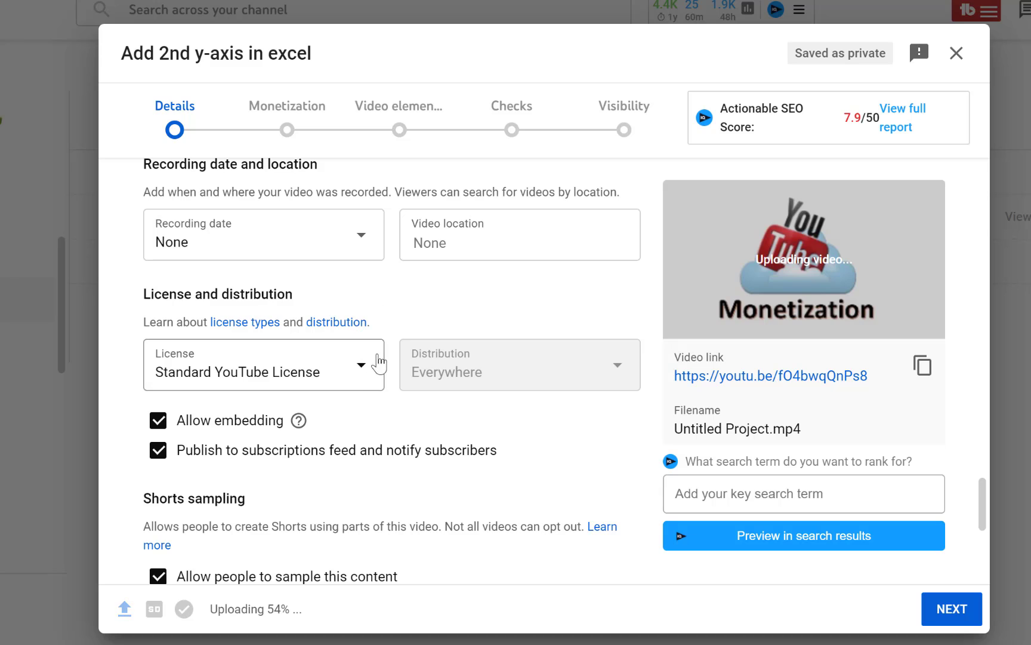
{"action": "scroll", "coordinate": [375, 343], "scroll_direction": "up", "scroll_amount": 5}
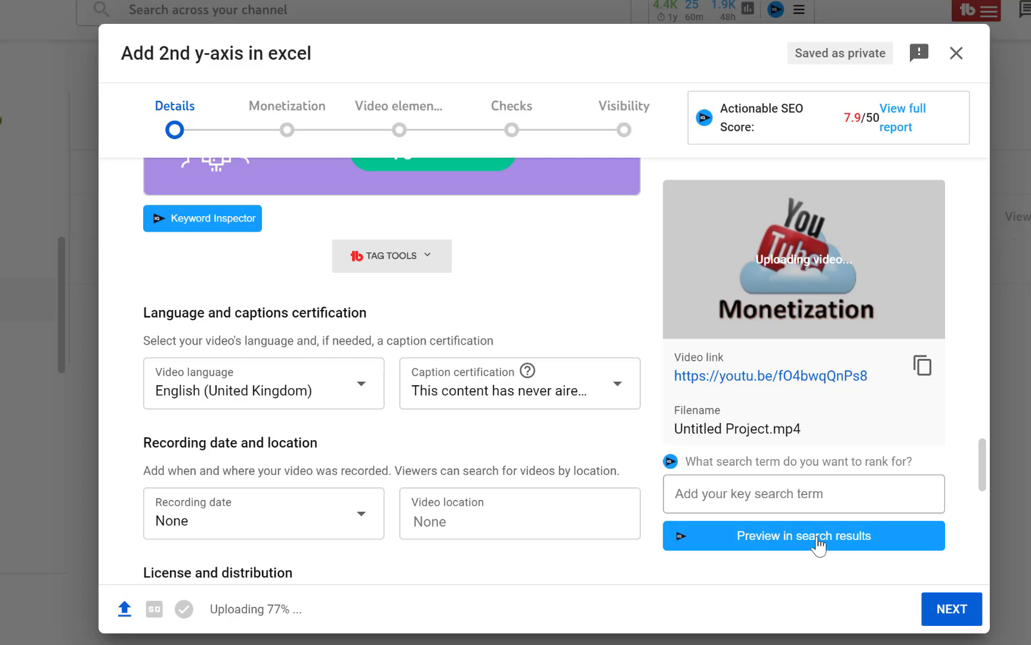
{"action": "left_click", "coordinate": [938, 611]}
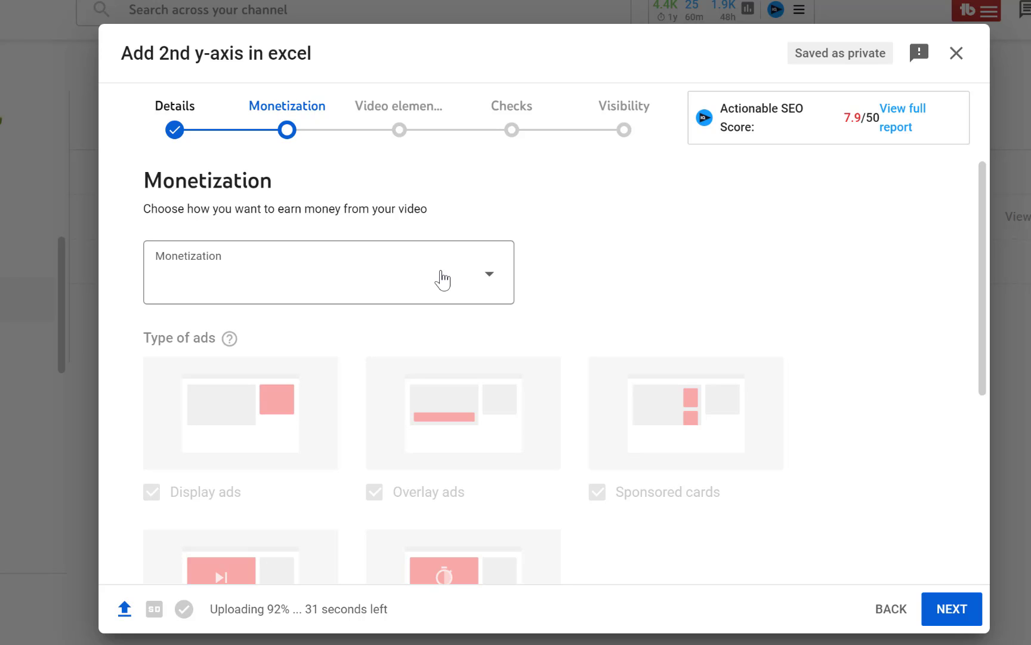
{"action": "left_click", "coordinate": [442, 280]}
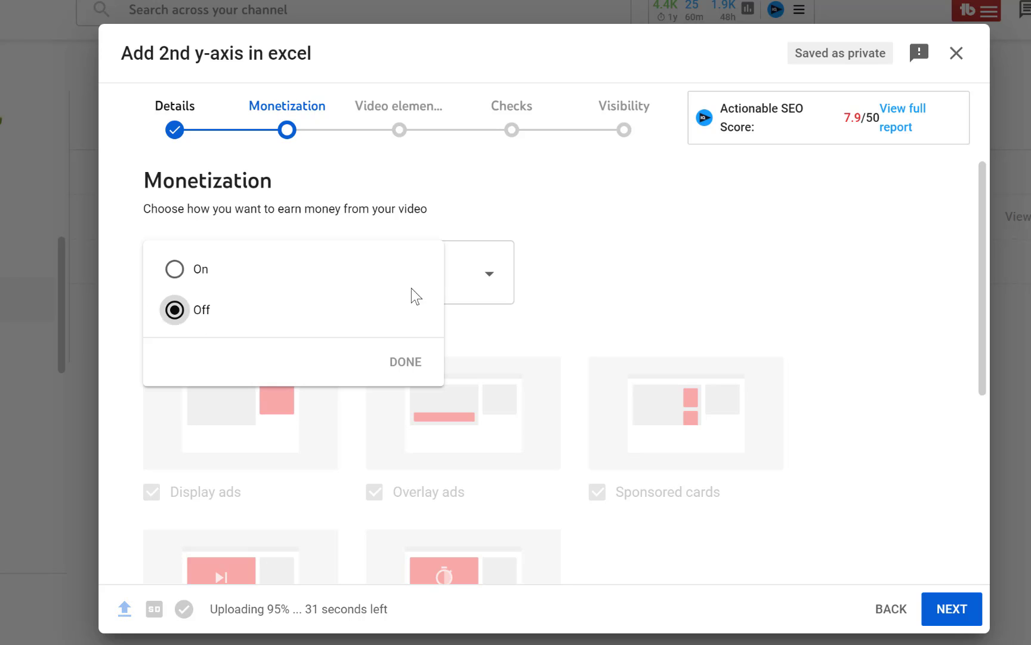
{"action": "left_click", "coordinate": [193, 275]}
{"action": "left_click", "coordinate": [404, 362]}
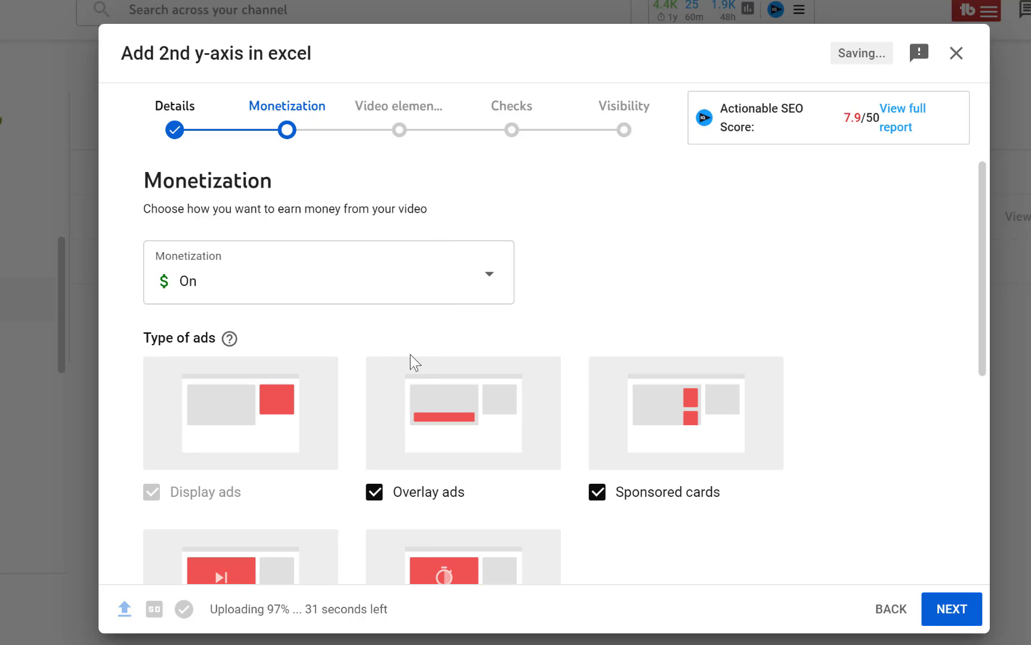
Step: Review the ad types and video ad locations, keep the defaults and continue to the video elements stage
{"action": "scroll", "coordinate": [352, 367], "scroll_direction": "down", "scroll_amount": 5}
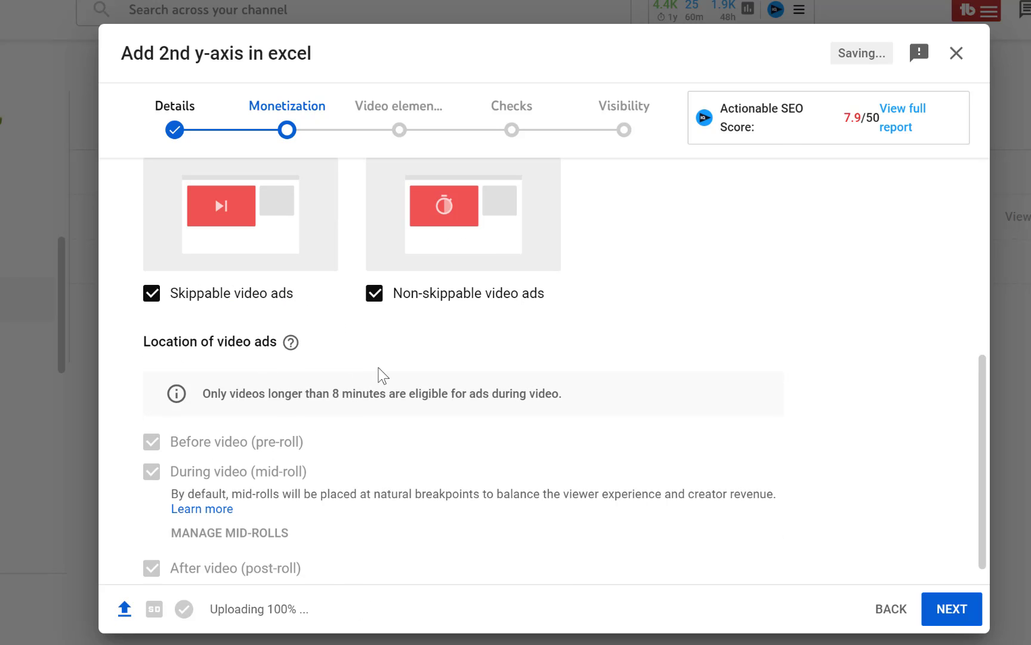
{"action": "scroll", "coordinate": [378, 368], "scroll_direction": "up", "scroll_amount": 5}
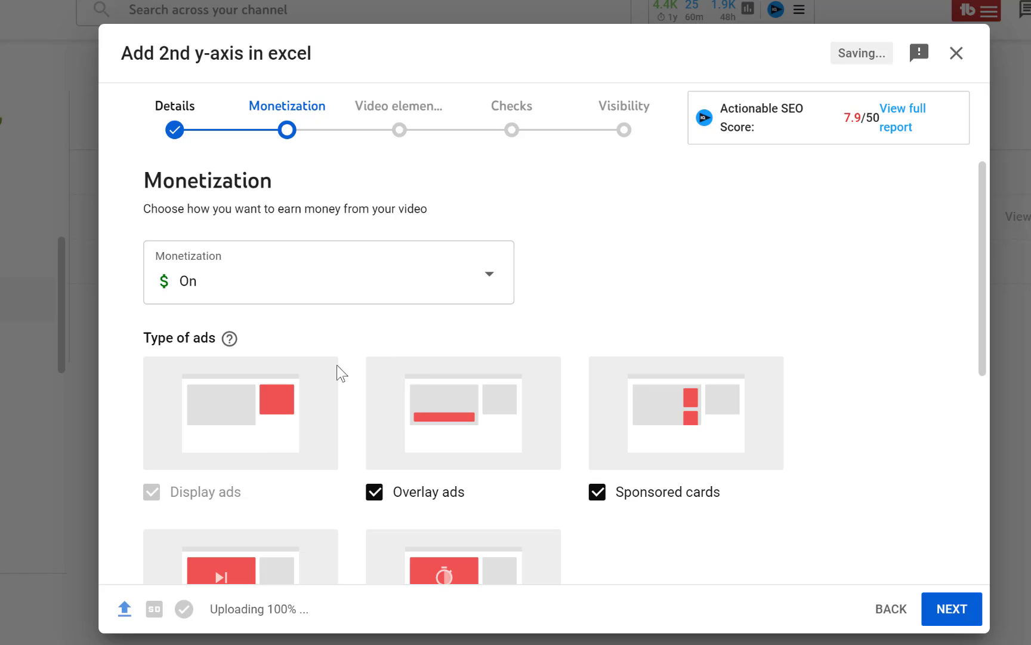
{"action": "scroll", "coordinate": [306, 386], "scroll_direction": "down", "scroll_amount": 5}
{"action": "scroll", "coordinate": [178, 446], "scroll_direction": "down", "scroll_amount": 2}
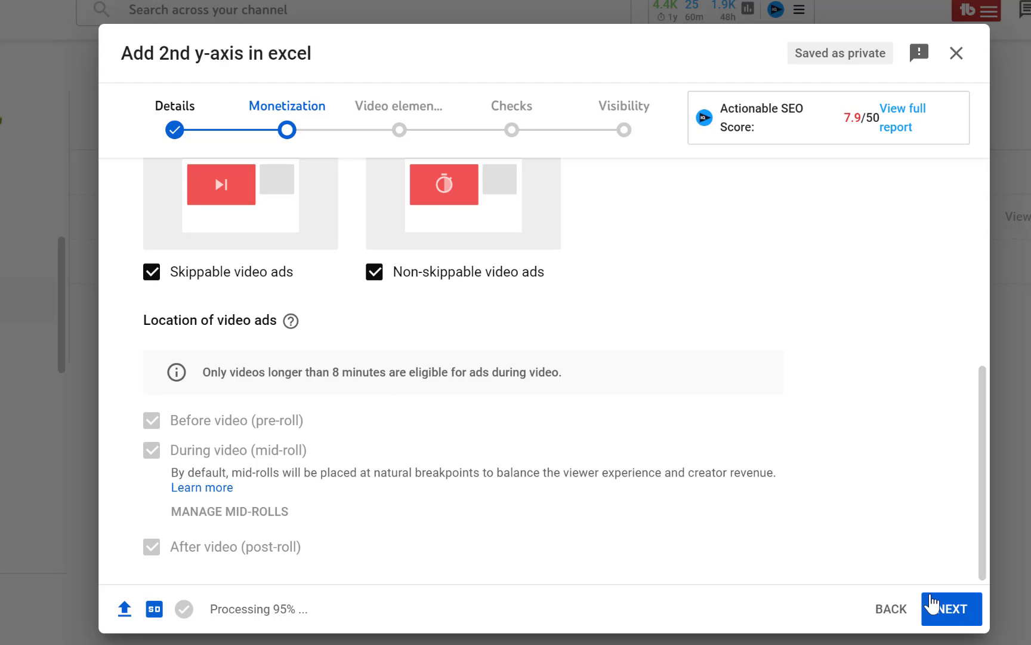
{"action": "left_click", "coordinate": [947, 606]}
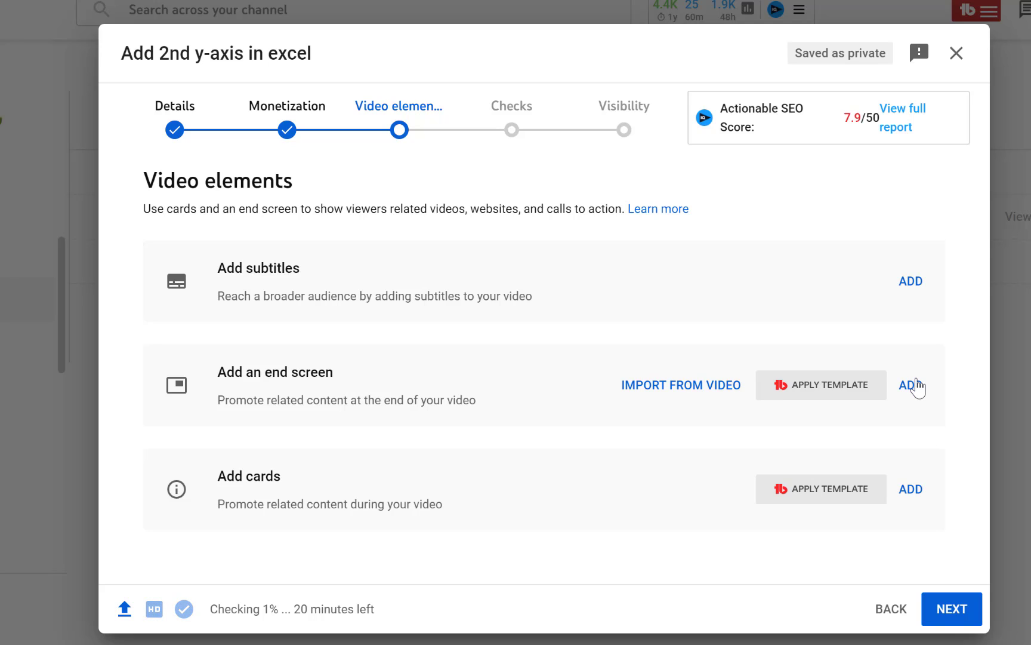
Step: Add an end screen using the "1 video, 1 subscribe" layout with lower elements, featuring "How to Save a Web Page as PDF in Opera Browser 2021"
{"action": "left_click", "coordinate": [912, 384]}
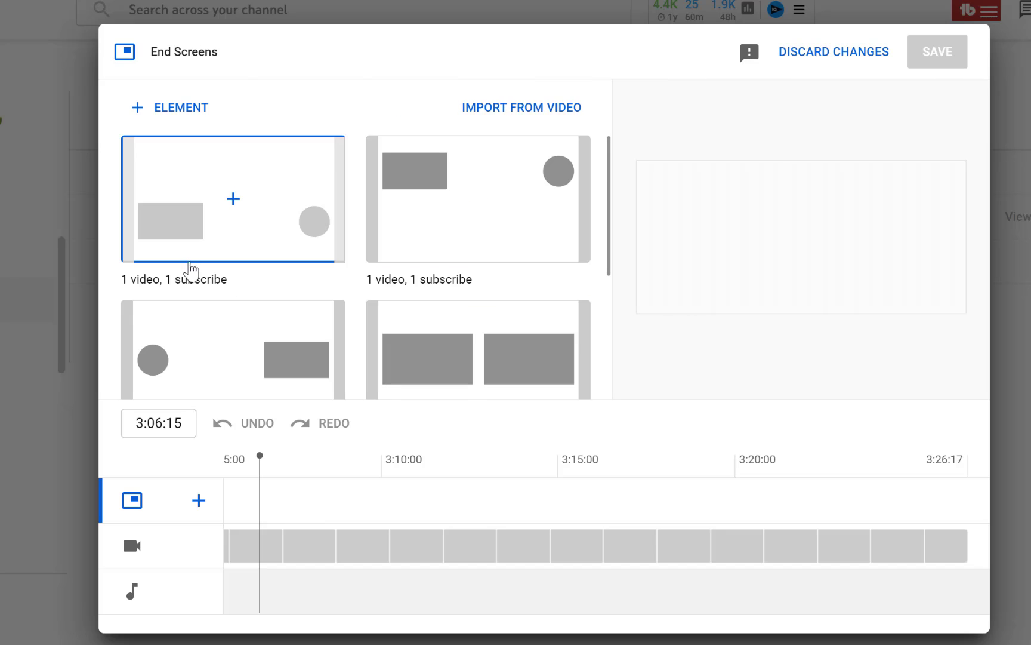
{"action": "left_click", "coordinate": [234, 193]}
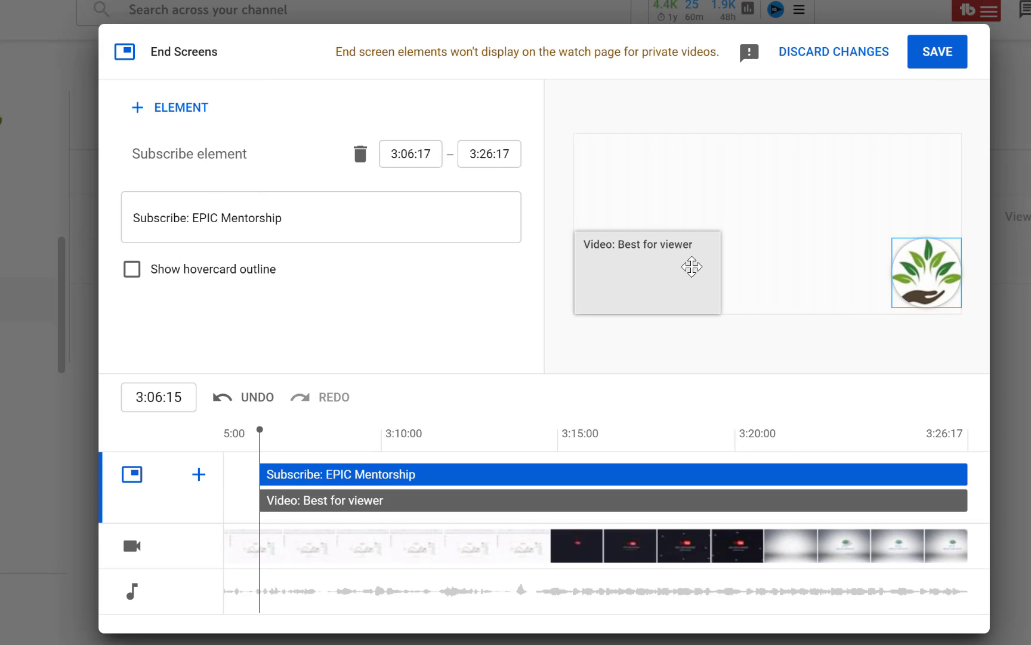
{"action": "left_click", "coordinate": [660, 265]}
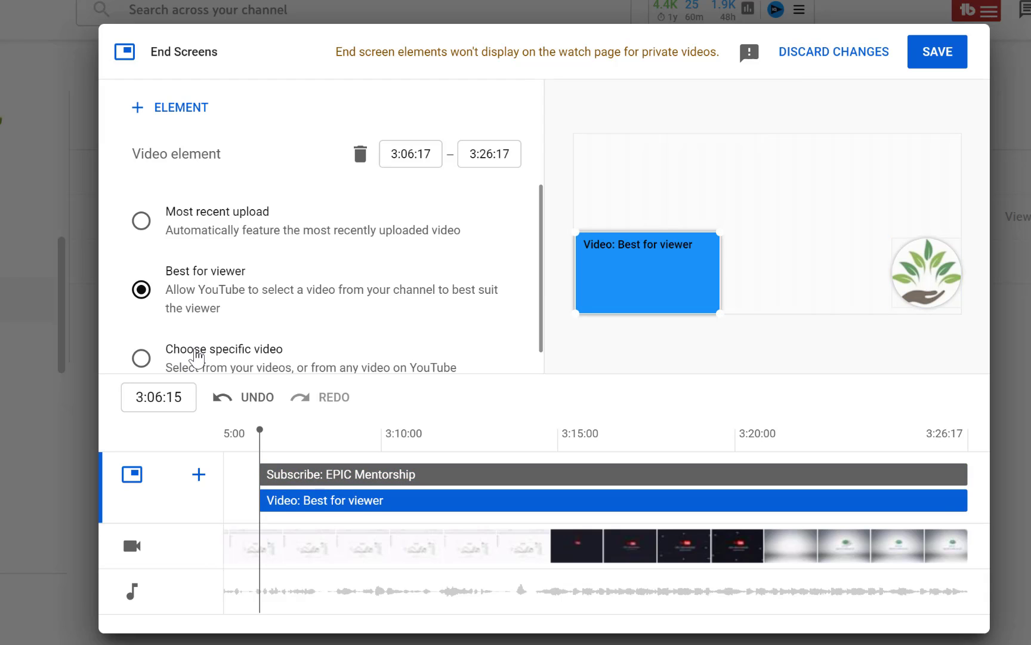
{"action": "left_click", "coordinate": [197, 357]}
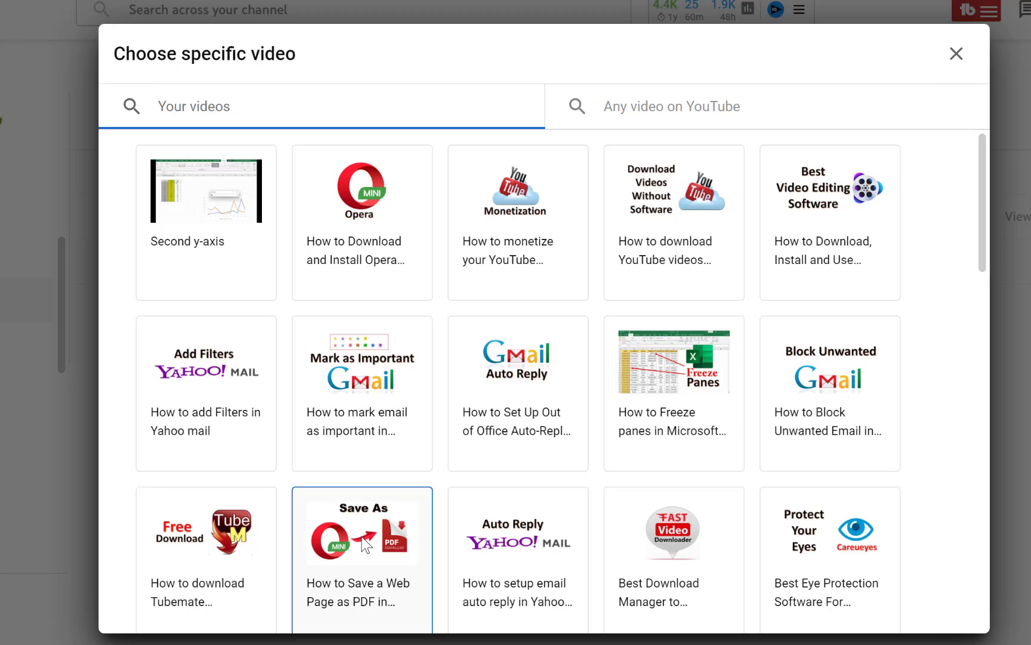
{"action": "left_click", "coordinate": [363, 538]}
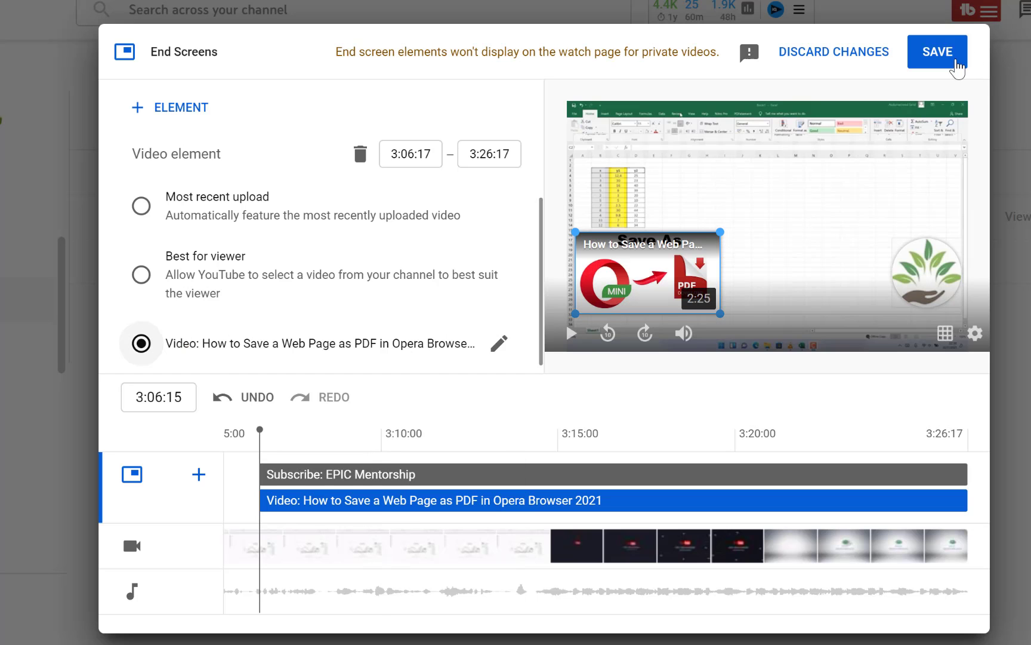
Step: Save the end screen, then add and save a video card featuring "How to monetize your YouTube Channel after Meeting ..." at 0:00:00
{"action": "left_click", "coordinate": [954, 60]}
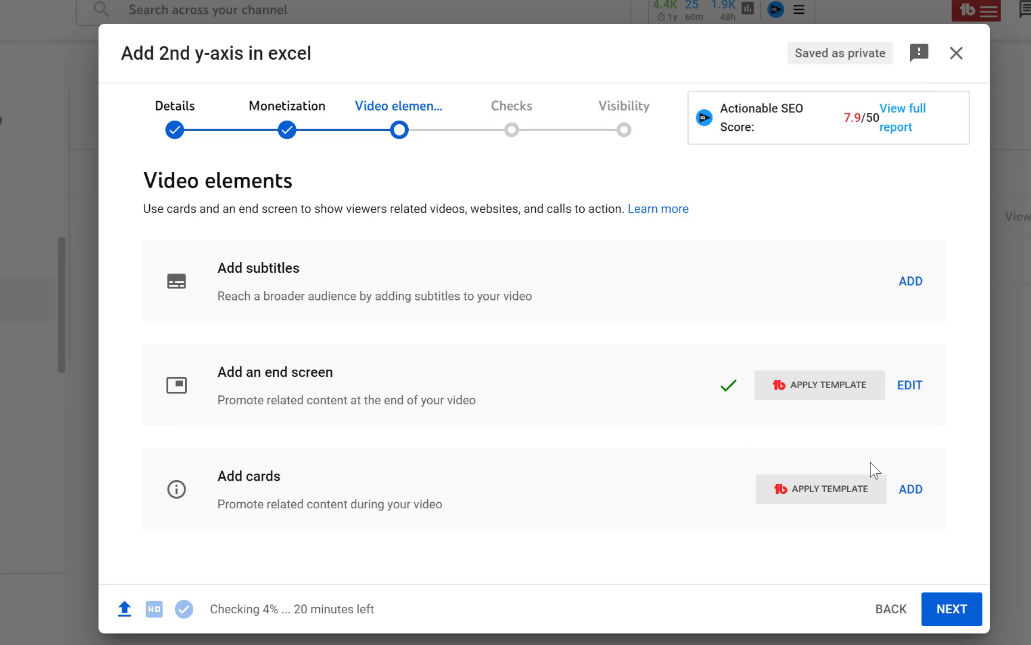
{"action": "left_click", "coordinate": [919, 493]}
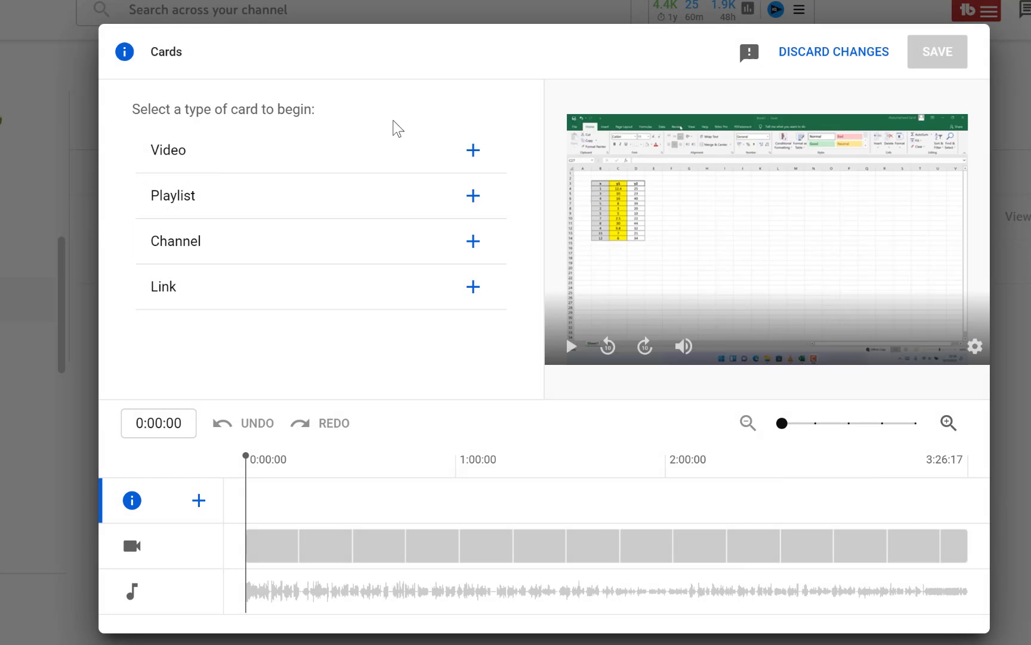
{"action": "left_click", "coordinate": [473, 152]}
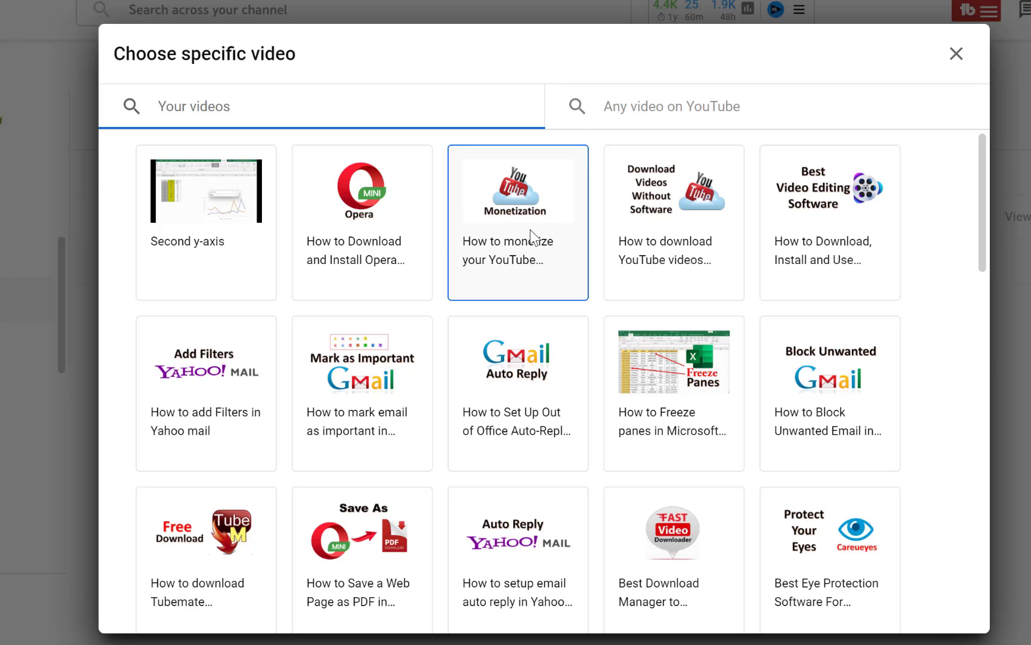
{"action": "left_click", "coordinate": [530, 228]}
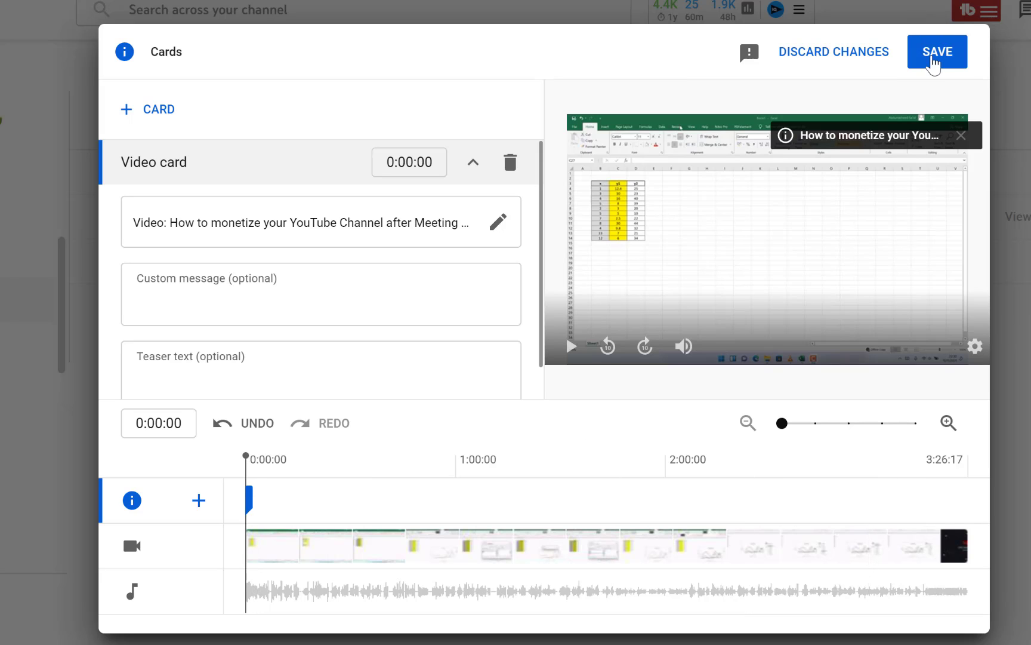
{"action": "left_click", "coordinate": [938, 61]}
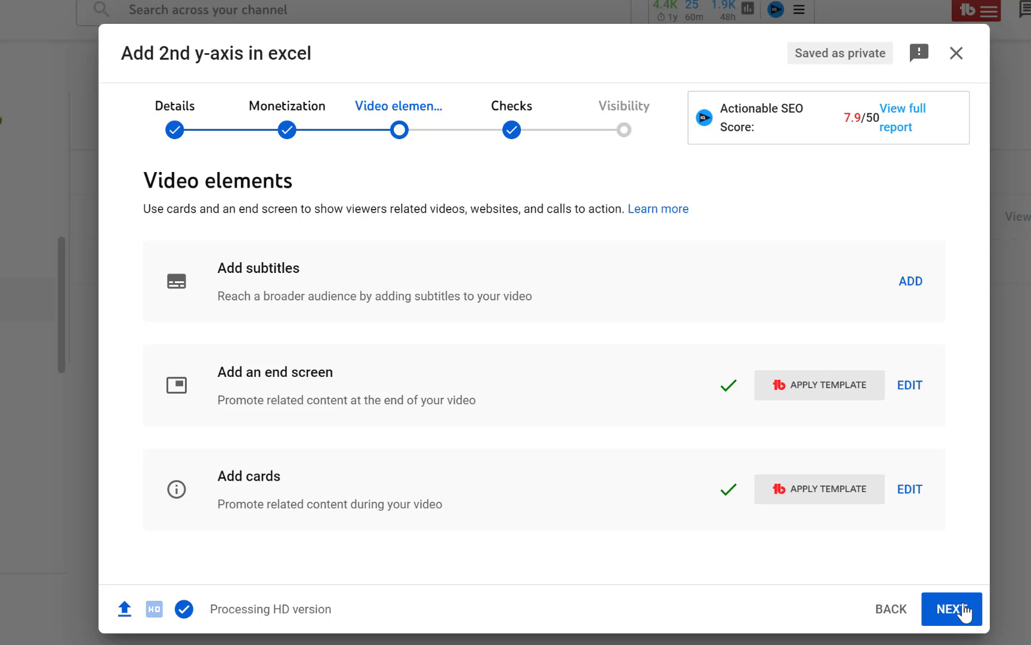
Step: Continue from the video elements through the checks stage to the visibility stage
{"action": "left_click", "coordinate": [963, 610]}
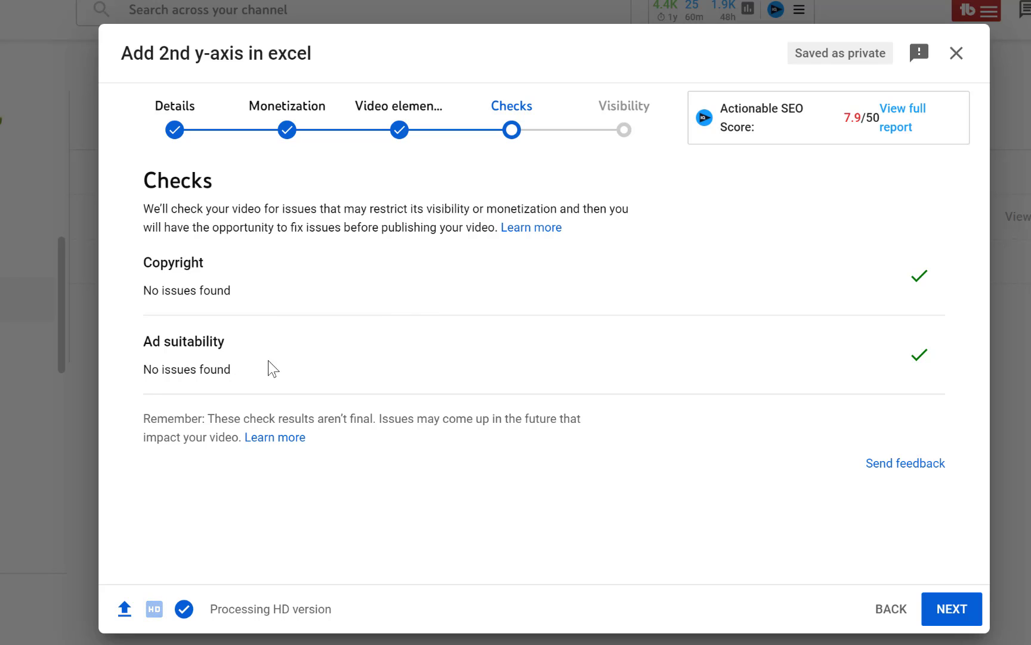
{"action": "left_click", "coordinate": [961, 615]}
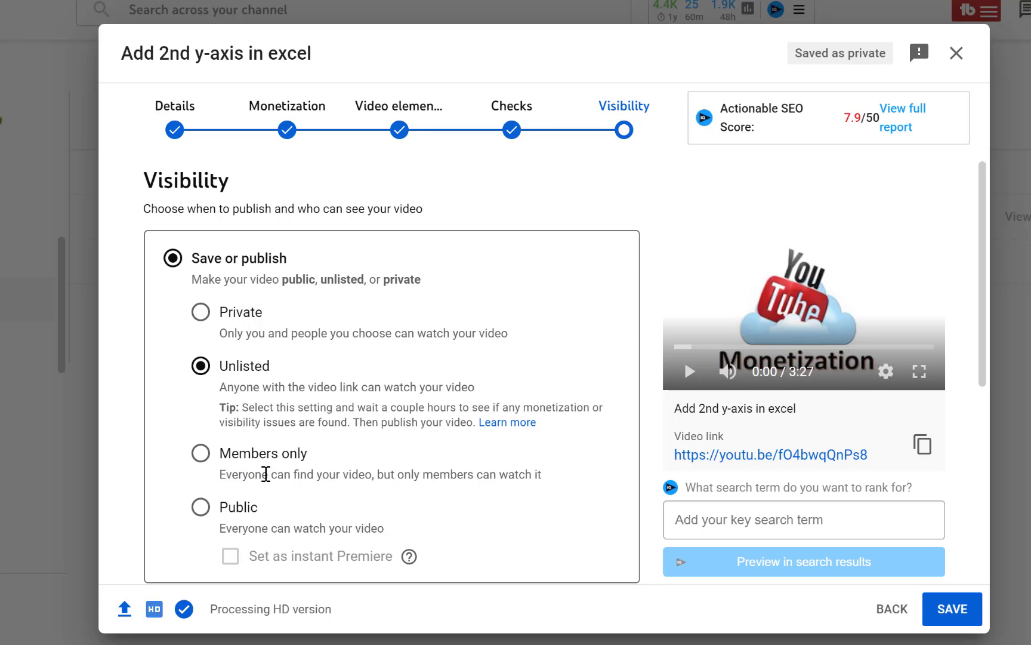
Step: Choose to schedule the video's public release for Nov 29, 2021 at 1:15 AM
{"action": "scroll", "coordinate": [265, 475], "scroll_direction": "down", "scroll_amount": 2}
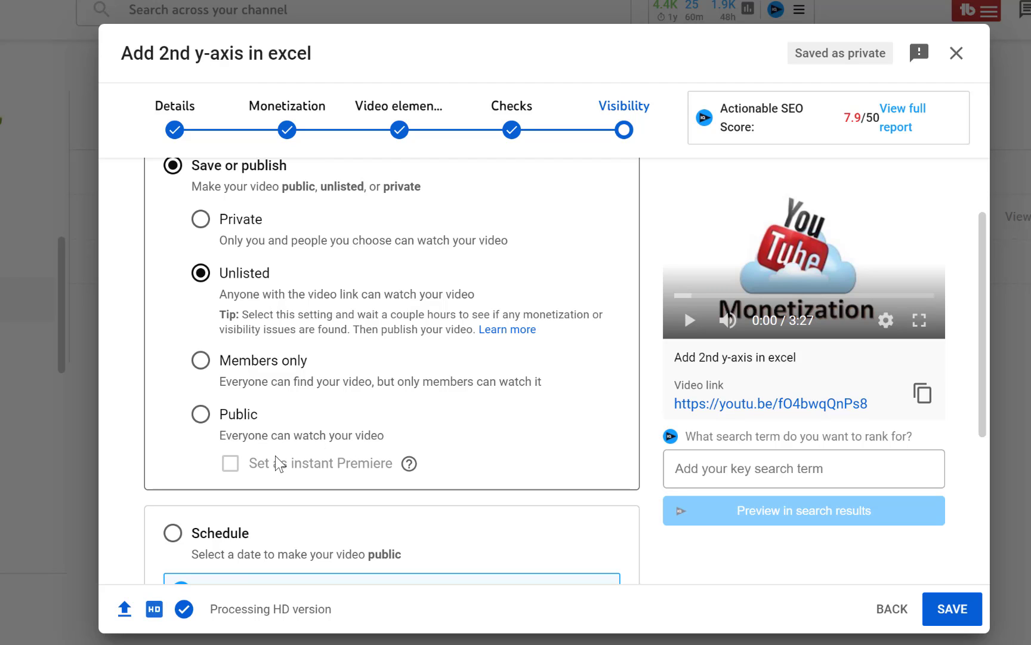
{"action": "scroll", "coordinate": [296, 485], "scroll_direction": "down", "scroll_amount": 4}
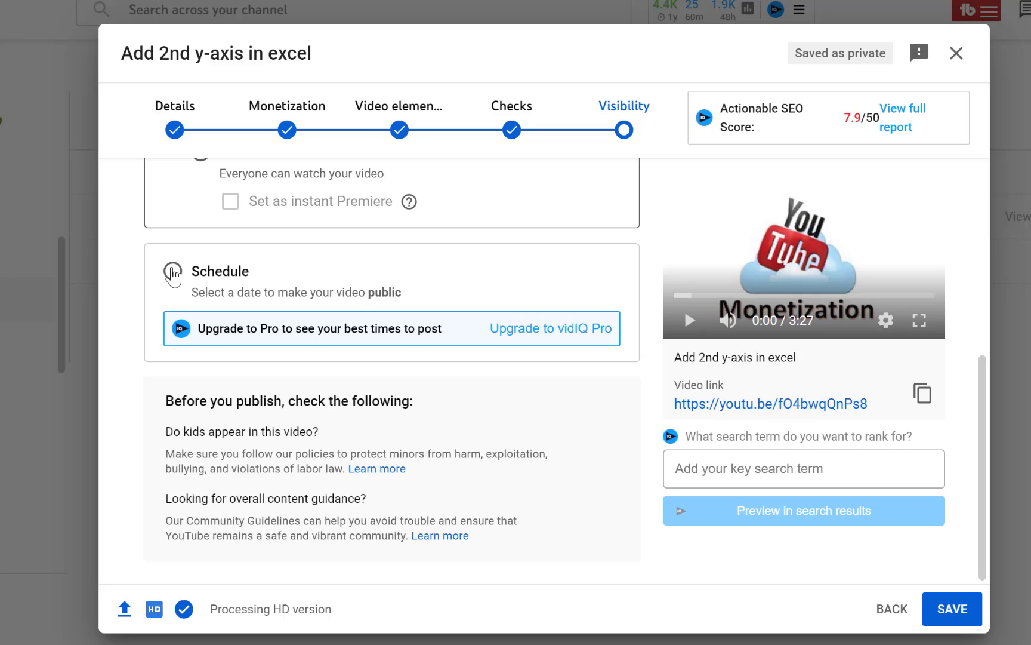
{"action": "left_click", "coordinate": [173, 273]}
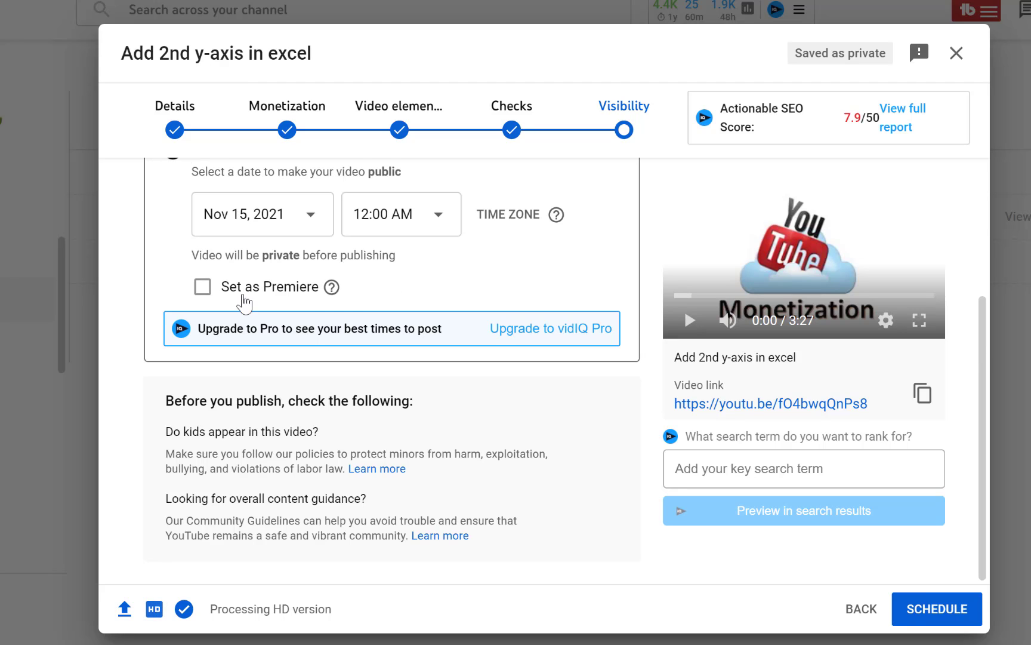
{"action": "scroll", "coordinate": [358, 323], "scroll_direction": "up", "scroll_amount": 3}
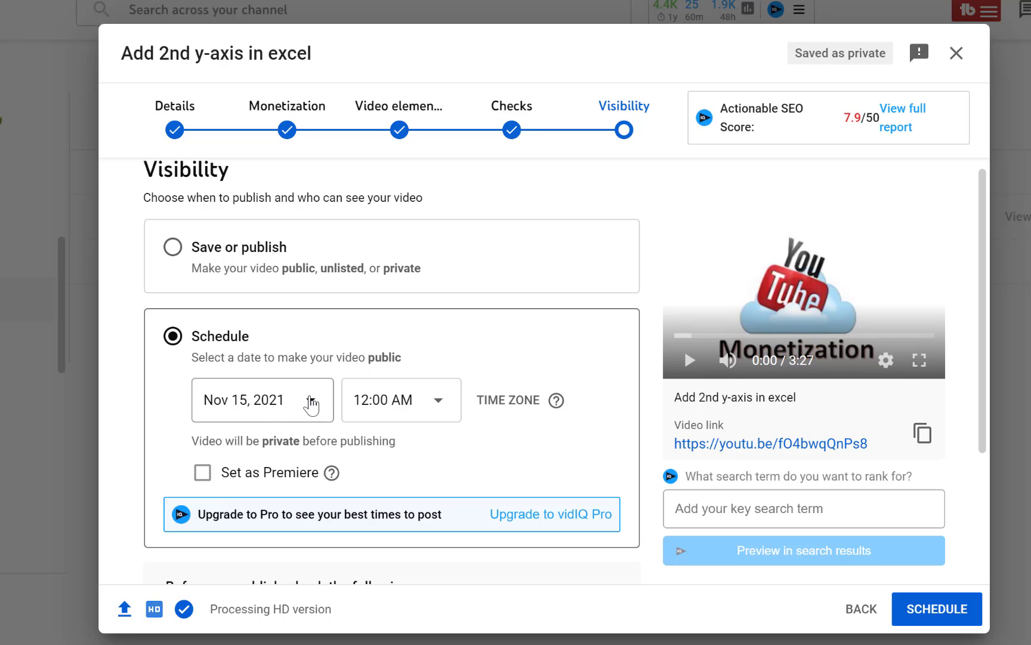
{"action": "left_click", "coordinate": [311, 402]}
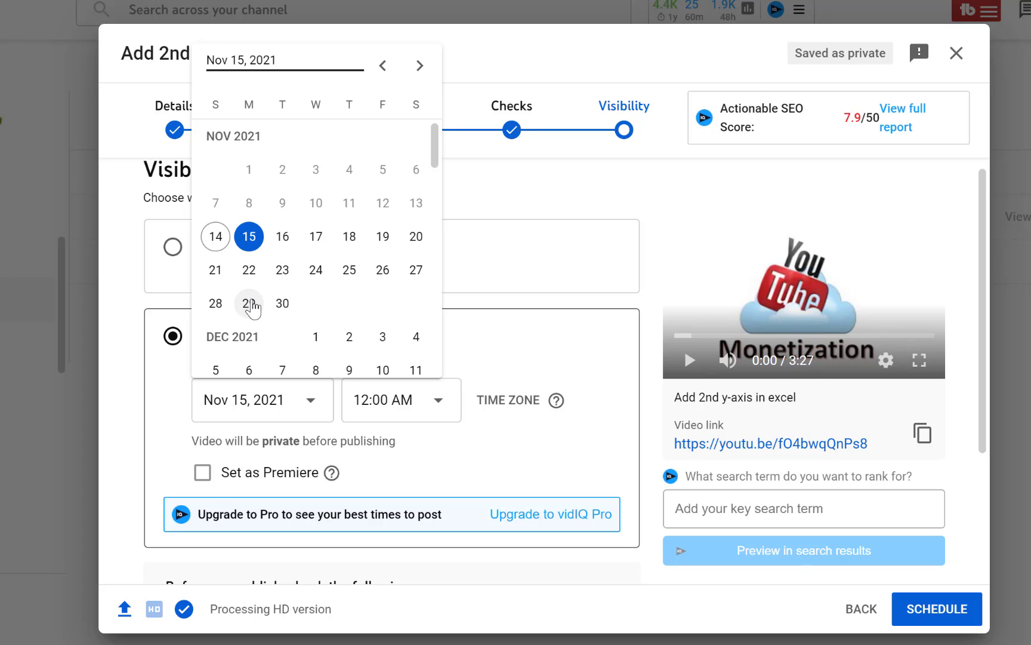
{"action": "left_click", "coordinate": [249, 305]}
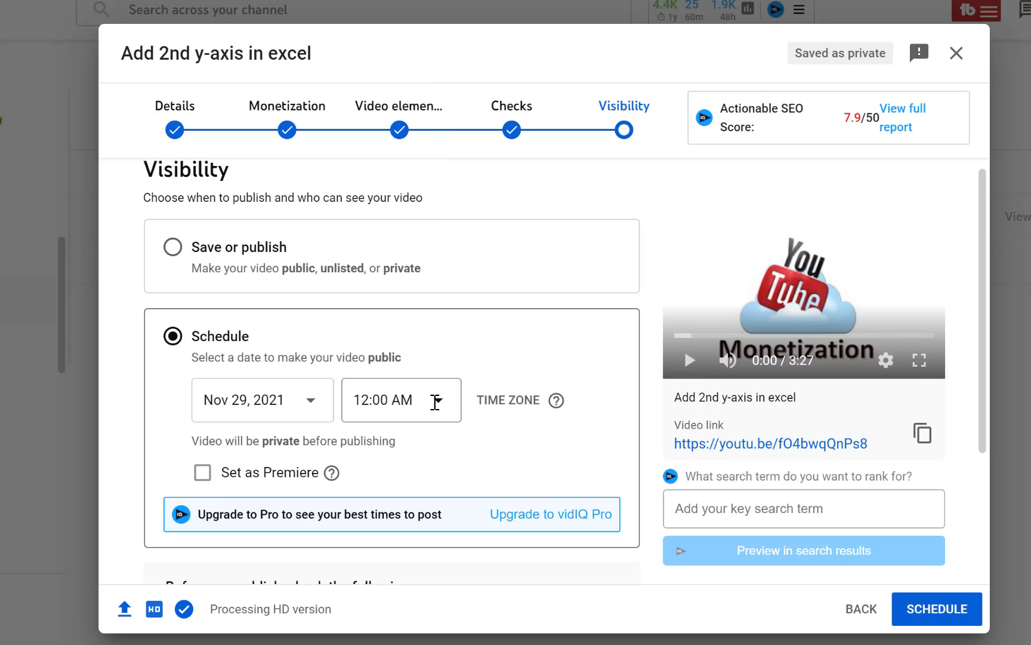
{"action": "left_click", "coordinate": [435, 401]}
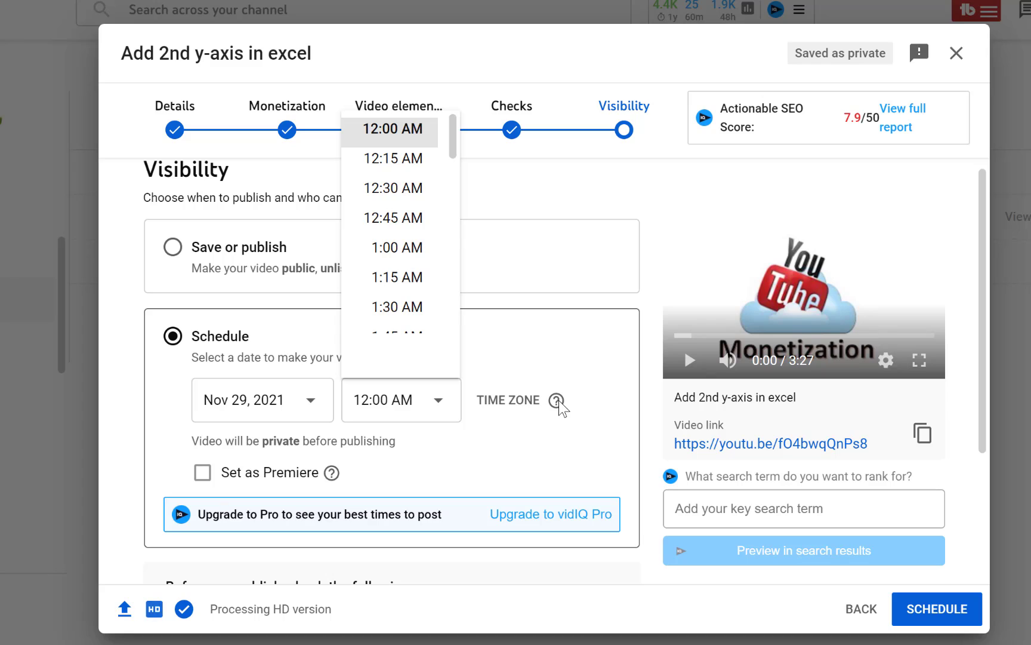
{"action": "left_click", "coordinate": [389, 276]}
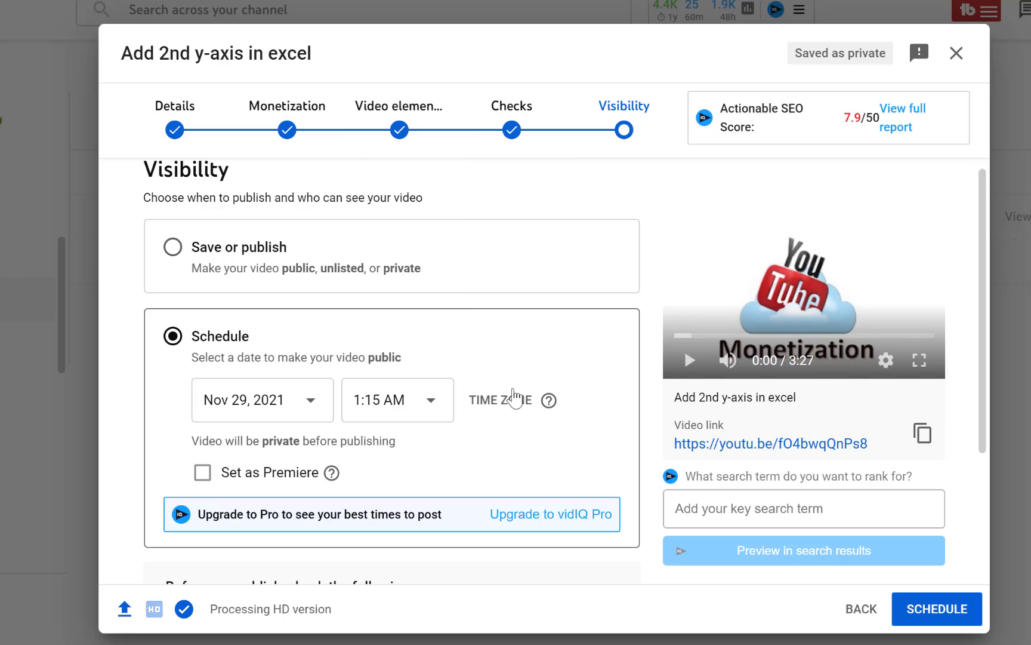
Step: Try the option to set the scheduled video as a Premiere and clear it again
{"action": "mouse_move", "coordinate": [551, 404]}
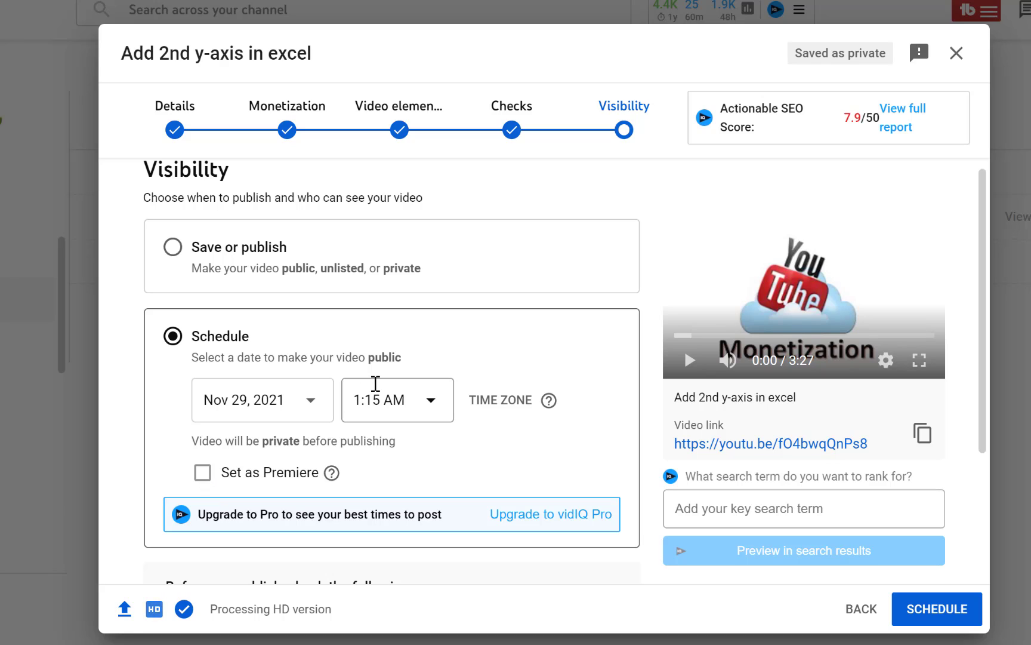
{"action": "left_click", "coordinate": [202, 473]}
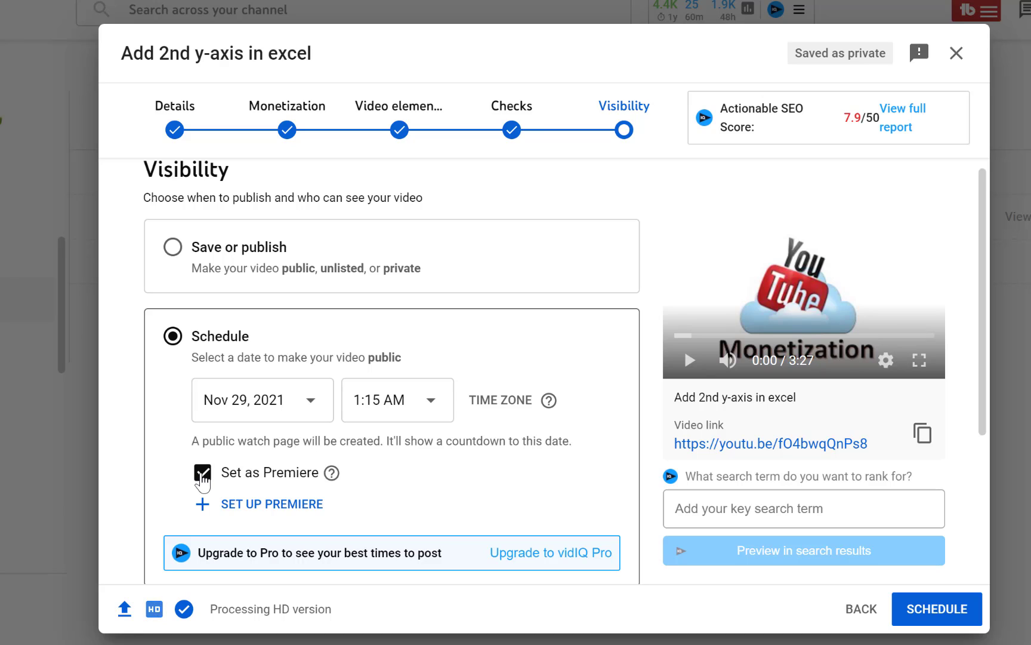
{"action": "left_click", "coordinate": [203, 473]}
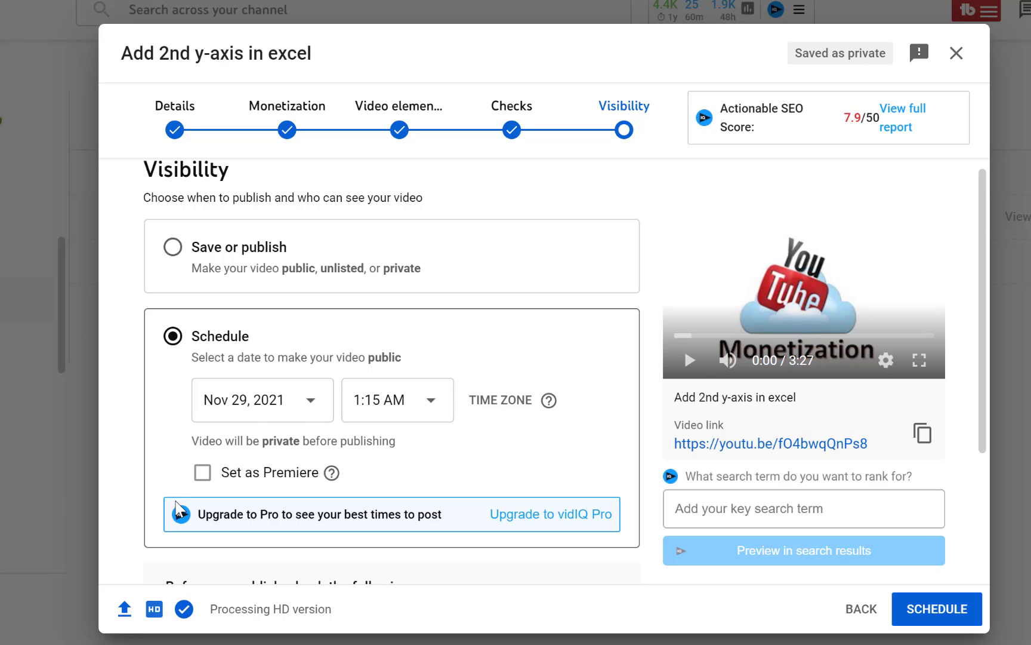